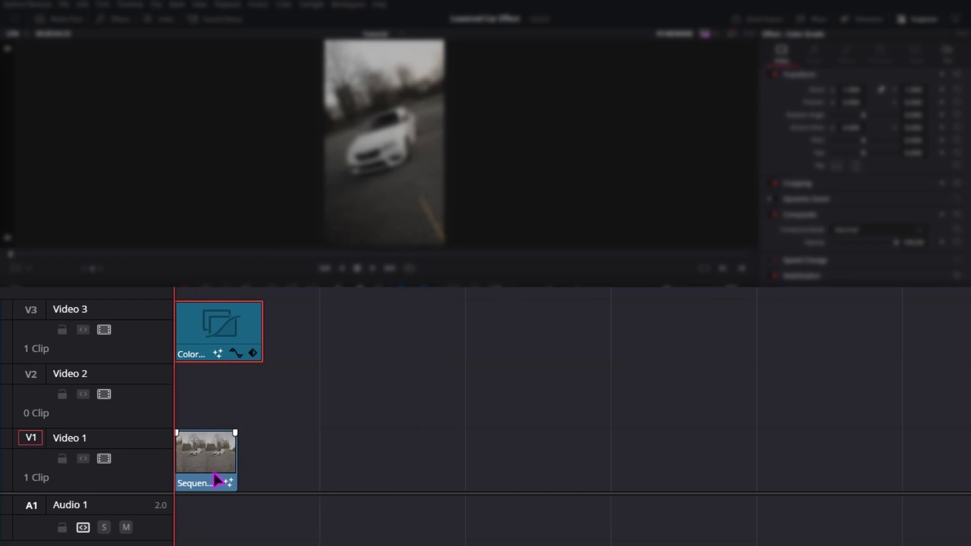
Play and scrub through the car footage on the timeline to examine where the car should be lowered.
{"action": "key", "text": "space"}
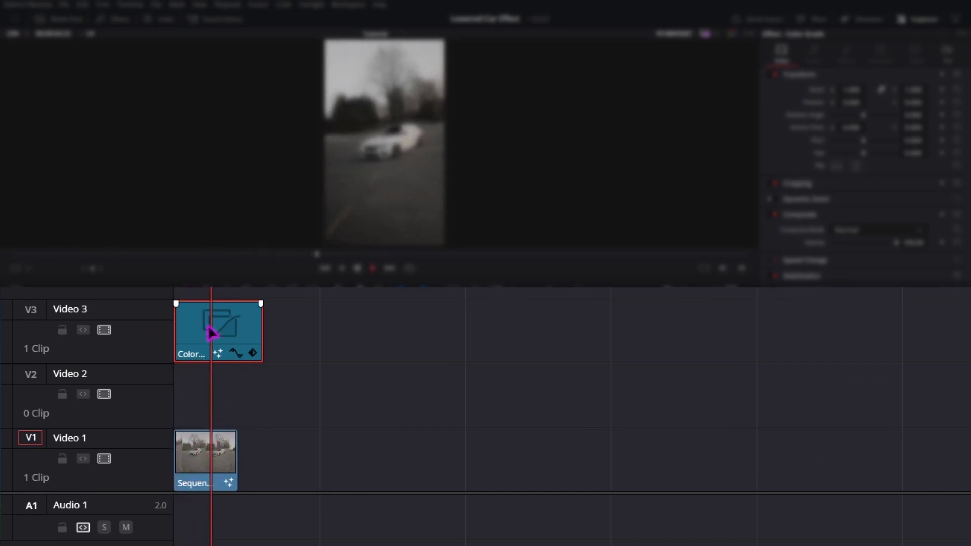
{"action": "left_click_drag", "start_coordinate": [210, 325], "coordinate": [218, 332]}
{"action": "left_click", "coordinate": [191, 284]}
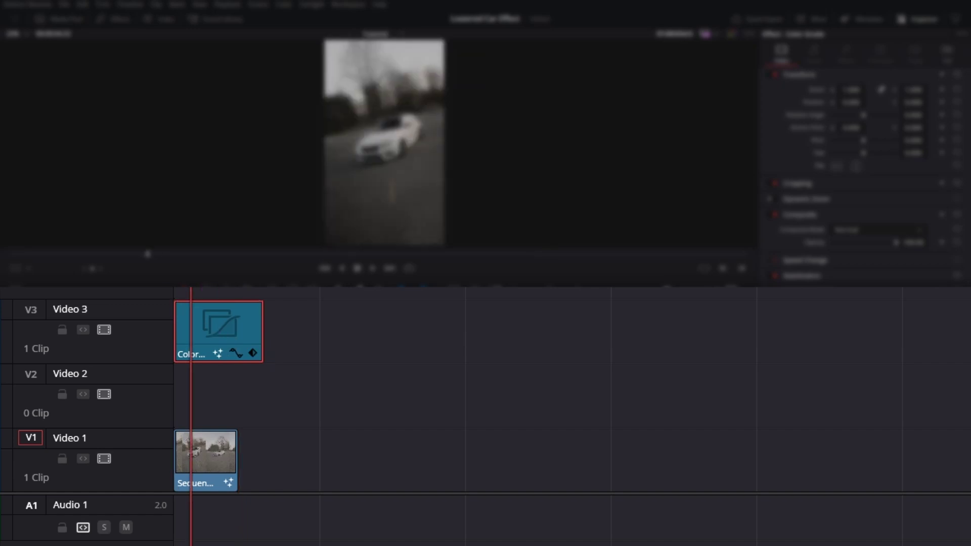
{"action": "left_click_drag", "start_coordinate": [191, 284], "coordinate": [208, 285]}
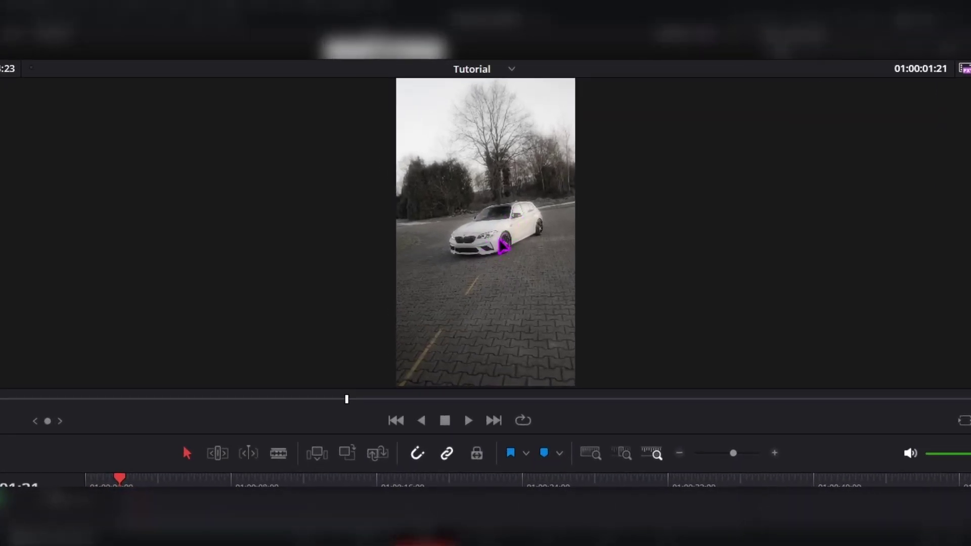
{"action": "left_click_drag", "start_coordinate": [369, 400], "coordinate": [499, 397]}
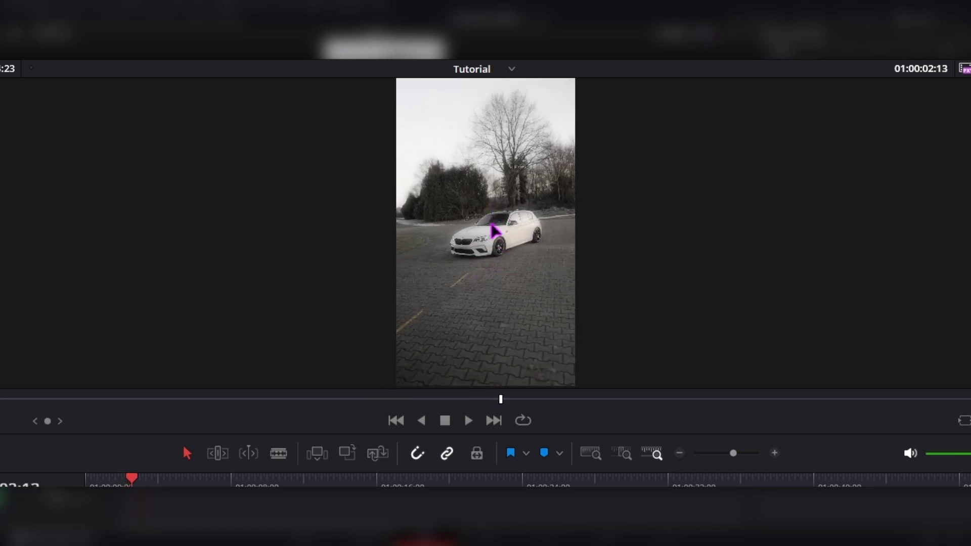
{"action": "left_click_drag", "start_coordinate": [500, 399], "coordinate": [297, 399]}
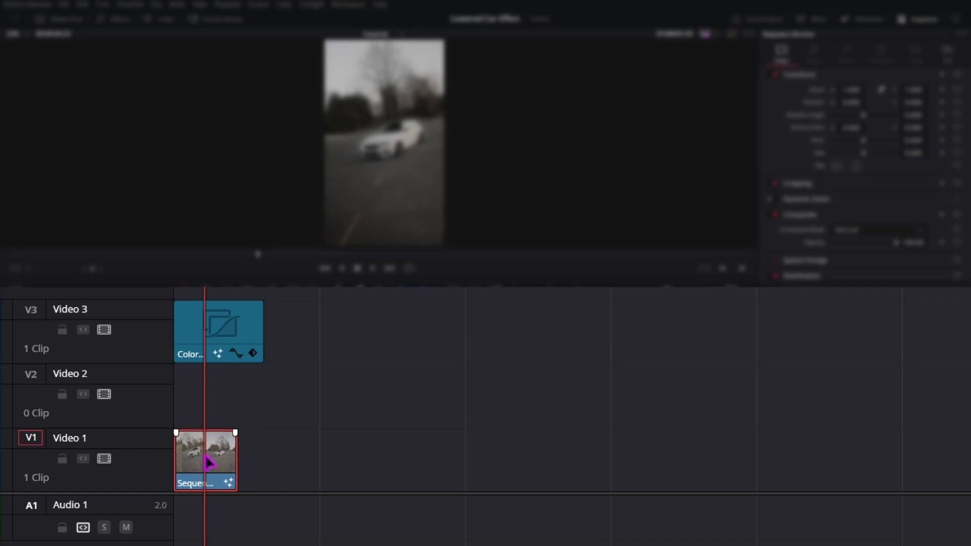
Duplicate the car clip from Video 1 onto Video 2 and disable the color adjustment clip on Video 3.
{"action": "left_click_drag", "start_coordinate": [208, 462], "coordinate": [201, 408]}
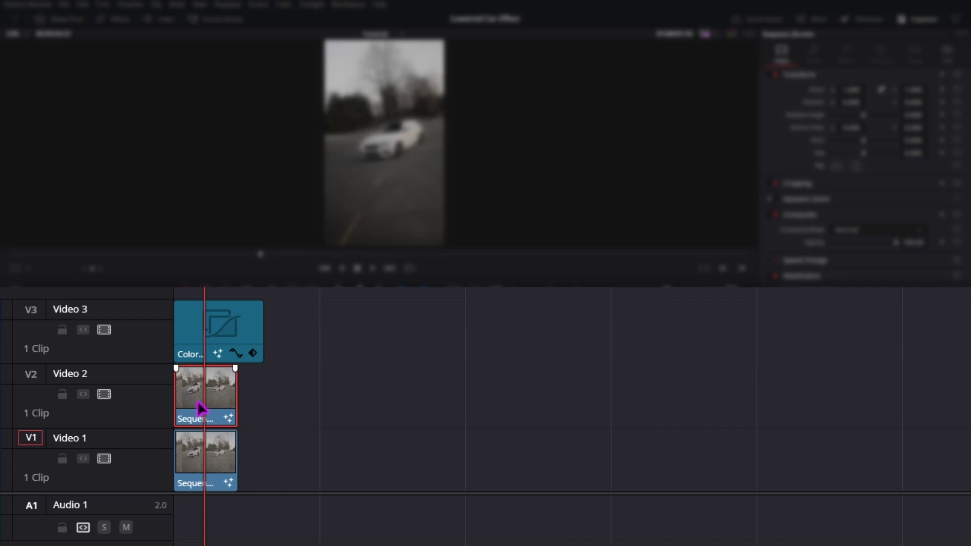
{"action": "left_click", "coordinate": [204, 335]}
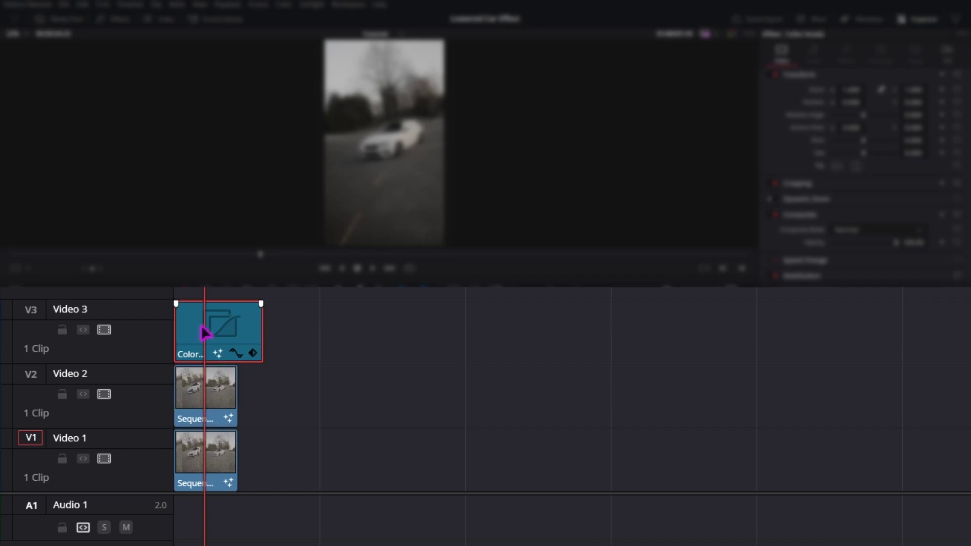
{"action": "key", "text": "d"}
Select the Video 2 copy and view the Window masking tools on the Color page.
{"action": "left_click", "coordinate": [207, 404]}
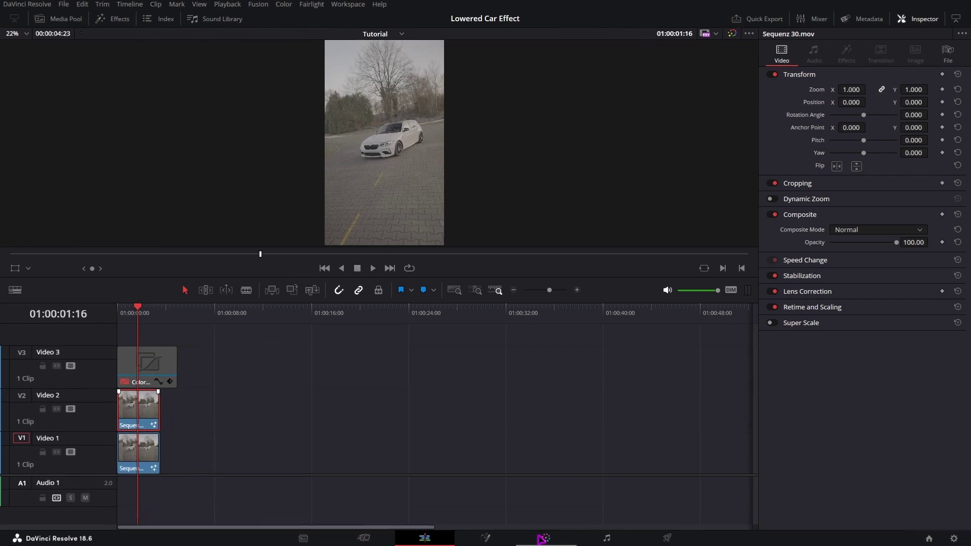
{"action": "key", "text": "shift+6"}
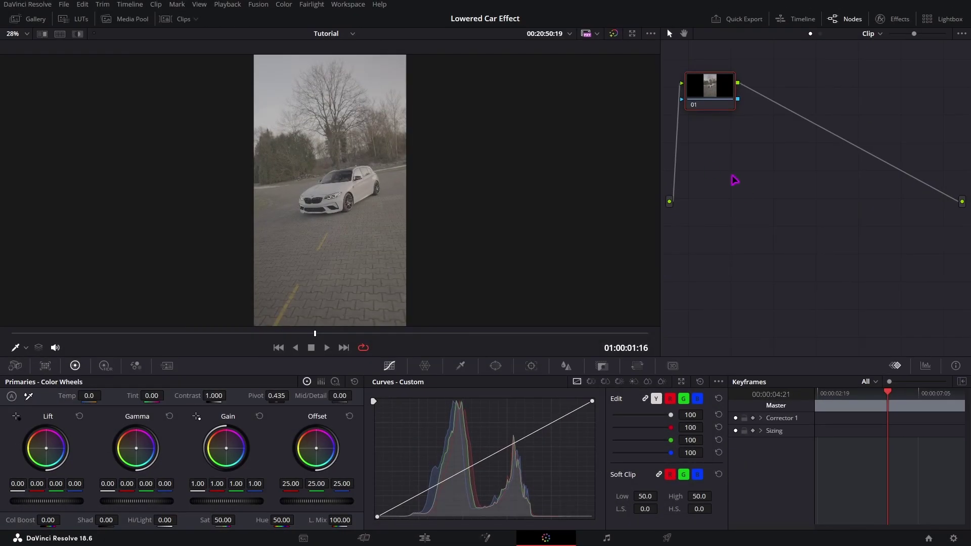
{"action": "left_click", "coordinate": [496, 367]}
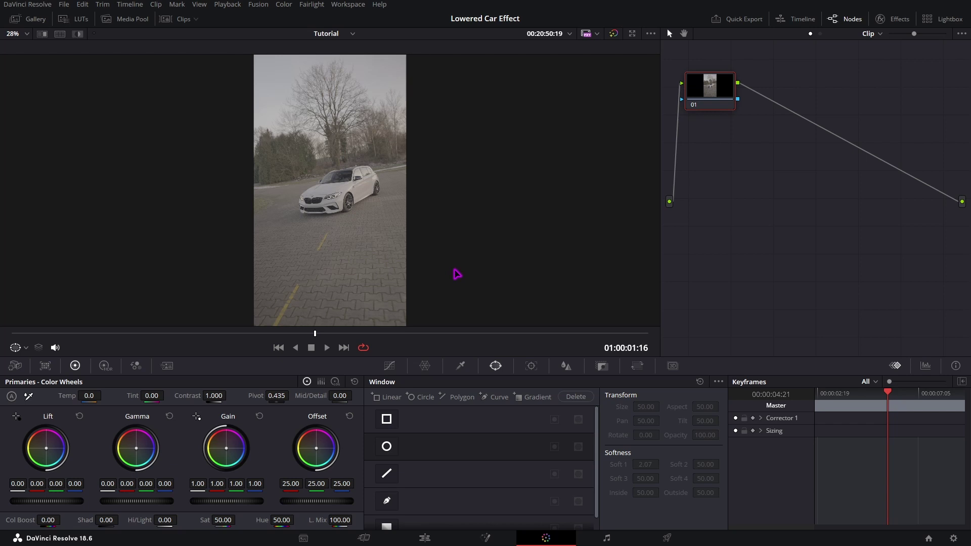
Open the Video 2 clip in Fusion and add the CarVinci Pro masking preset between MediaIn1 and MediaOut1.
{"action": "left_click", "coordinate": [486, 538]}
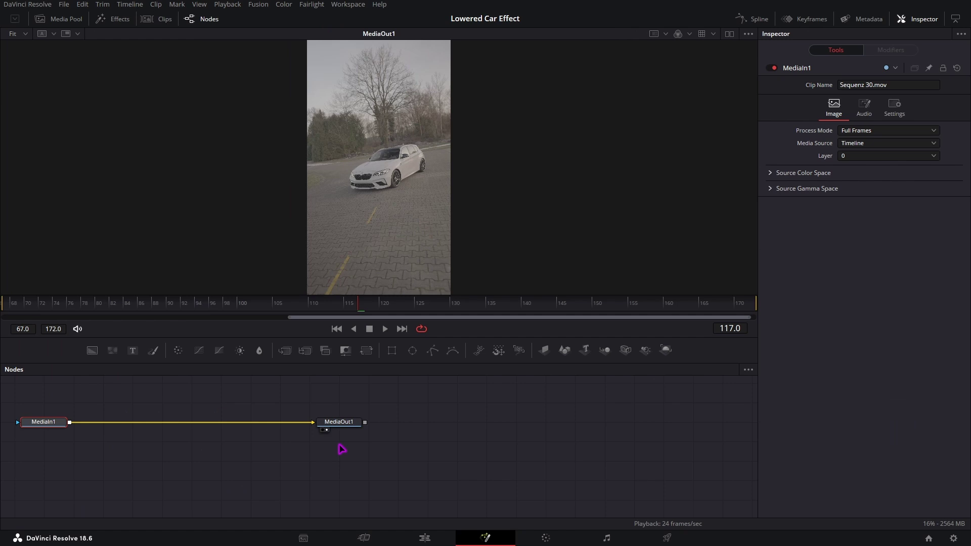
{"action": "key", "text": "shift+space"}
{"action": "type", "text": "lower"}
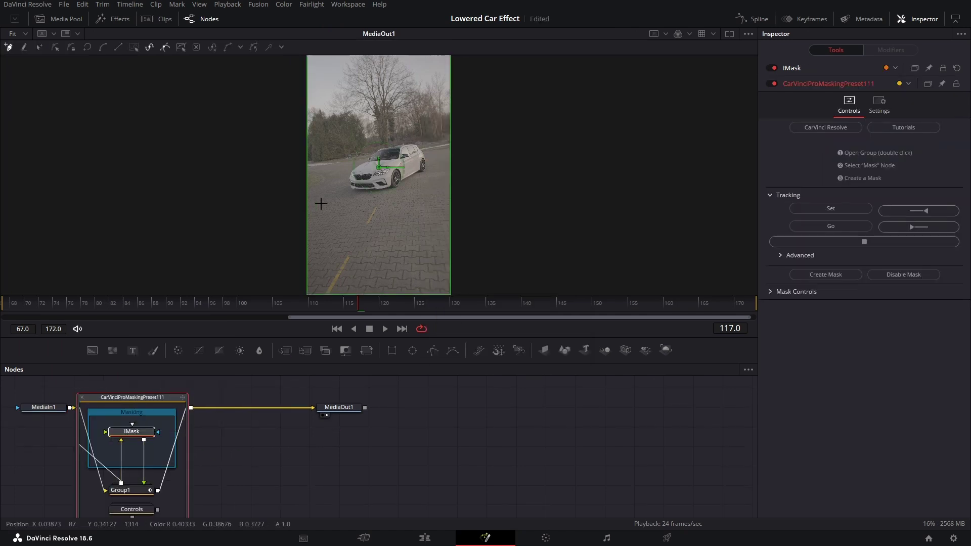
Start the mask outline at the front bumper's far corner and trace its lower edge to the front wheel.
{"action": "scroll", "coordinate": [349, 186], "scroll_direction": "up", "scroll_amount": 5}
{"action": "left_click", "coordinate": [353, 173]}
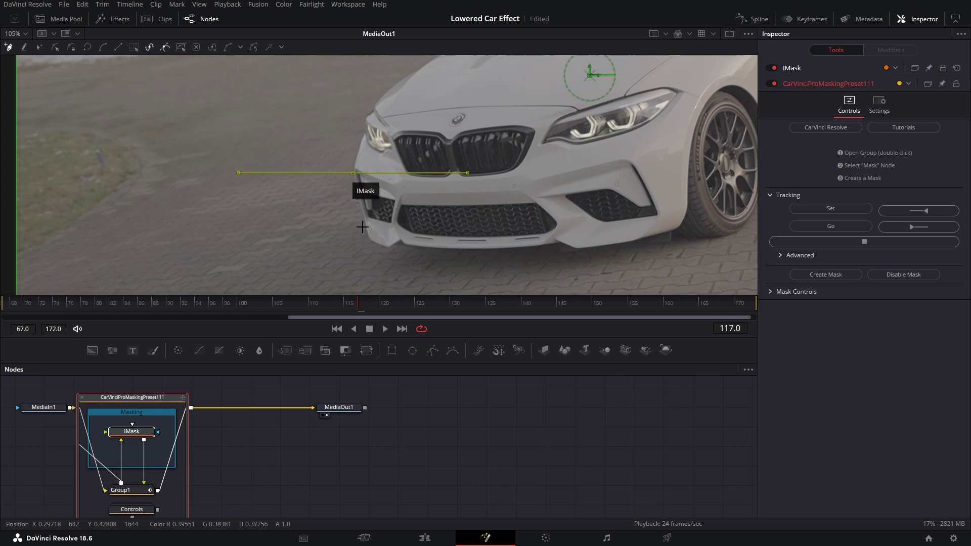
{"action": "left_click", "coordinate": [367, 236]}
{"action": "left_click", "coordinate": [390, 249]}
{"action": "left_click", "coordinate": [460, 249]}
{"action": "left_click", "coordinate": [525, 245]}
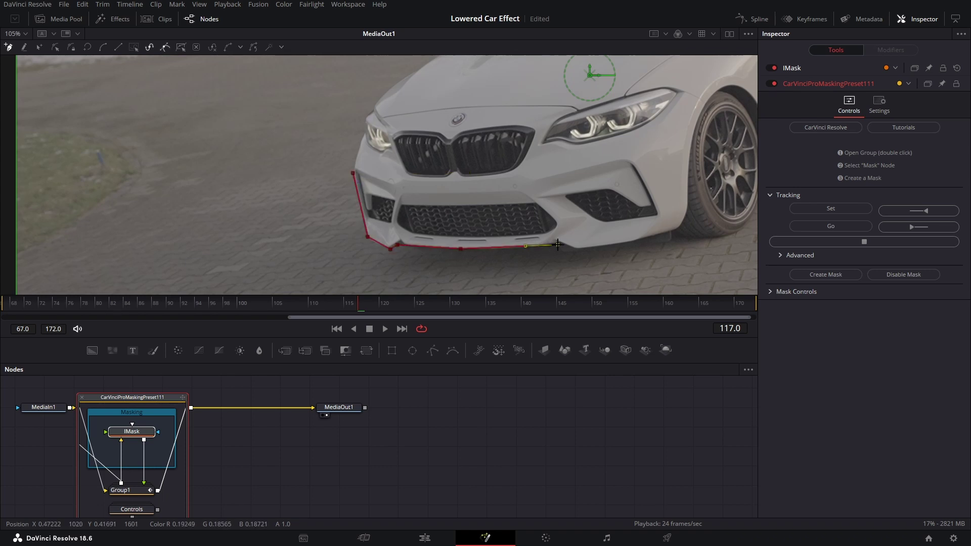
{"action": "left_click", "coordinate": [557, 245]}
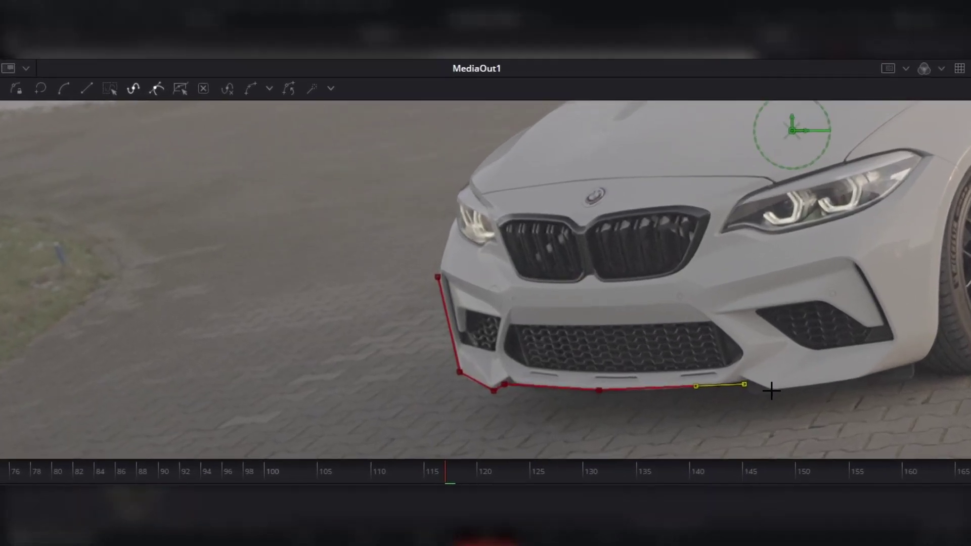
{"action": "left_click", "coordinate": [771, 390]}
{"action": "left_click", "coordinate": [917, 364]}
Continue the mask outline around the front wheel arch, leaving the wheel outside the mask.
{"action": "left_click", "coordinate": [934, 346]}
{"action": "left_click", "coordinate": [938, 328]}
{"action": "left_click", "coordinate": [942, 260]}
{"action": "left_click", "coordinate": [947, 226]}
{"action": "scroll", "coordinate": [800, 232], "scroll_direction": "up", "scroll_amount": 3}
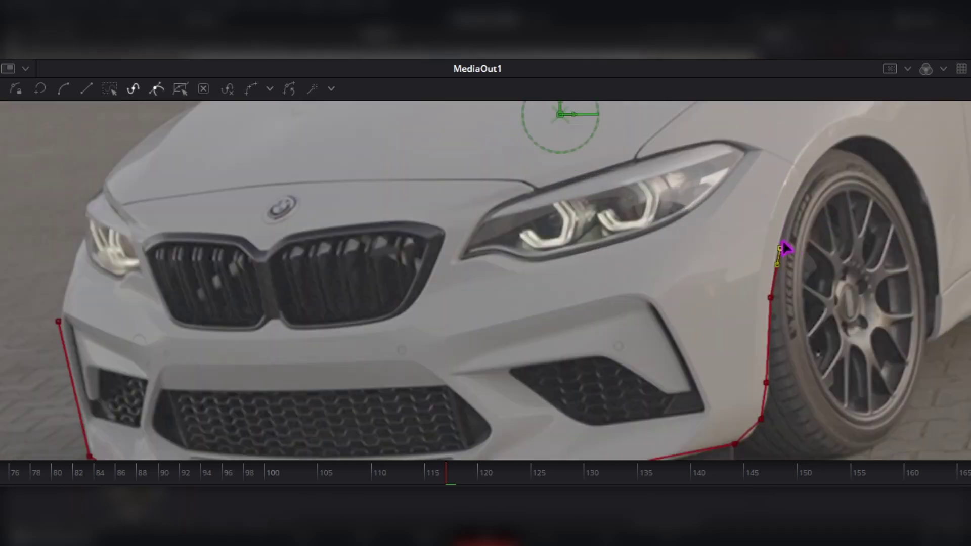
{"action": "left_click", "coordinate": [795, 182]}
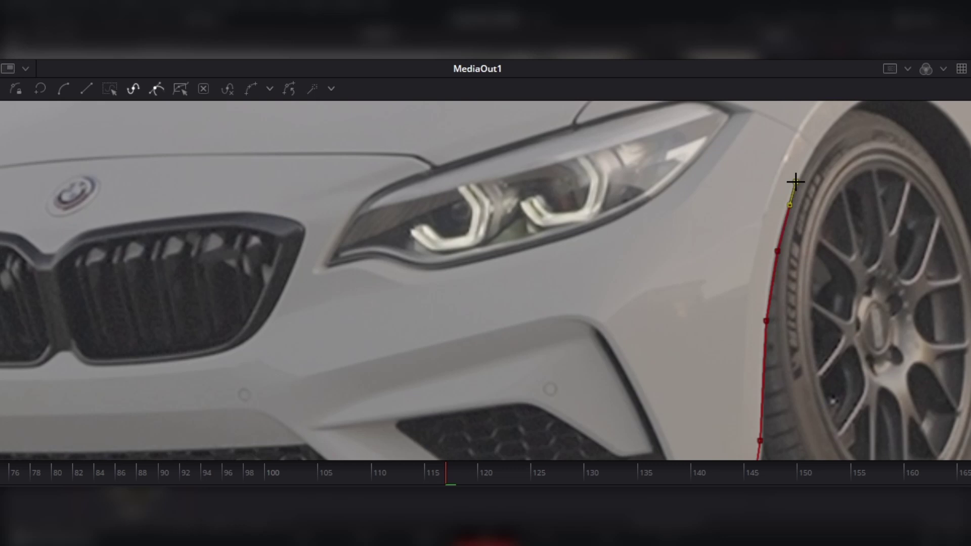
{"action": "scroll", "coordinate": [836, 302], "scroll_direction": "down", "scroll_amount": 3}
{"action": "scroll", "coordinate": [841, 324], "scroll_direction": "up", "scroll_amount": 3}
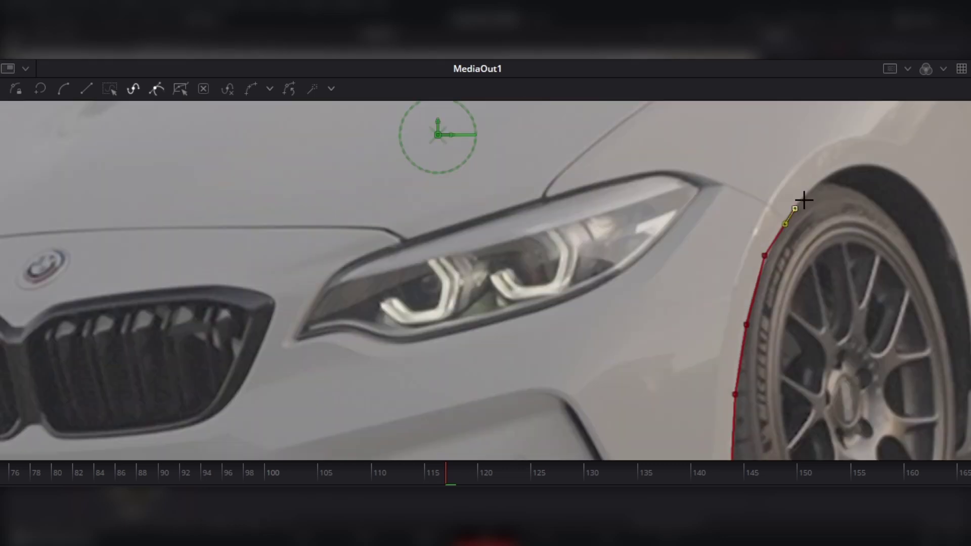
{"action": "left_click", "coordinate": [885, 169]}
{"action": "key", "text": "ctrl+z"}
{"action": "key", "text": "ctrl+z"}
{"action": "left_click", "coordinate": [873, 190]}
{"action": "left_click", "coordinate": [922, 251]}
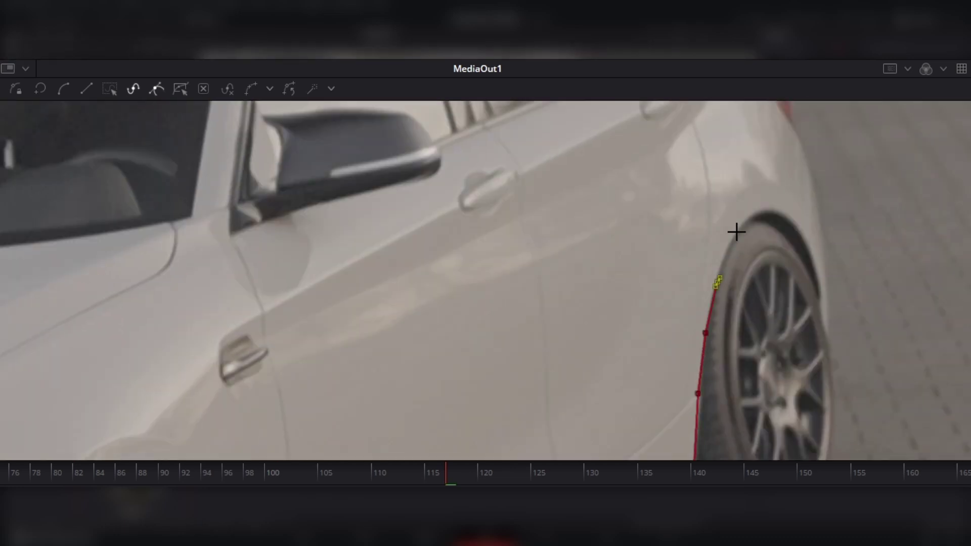
Trace the mask around the rear wheel arch, the car's rear, roof and hood, and close the outline.
{"action": "left_click", "coordinate": [737, 232]}
{"action": "left_click", "coordinate": [763, 217]}
{"action": "left_click", "coordinate": [796, 238]}
{"action": "left_click", "coordinate": [813, 278]}
{"action": "left_click", "coordinate": [829, 312]}
{"action": "left_click", "coordinate": [828, 292]}
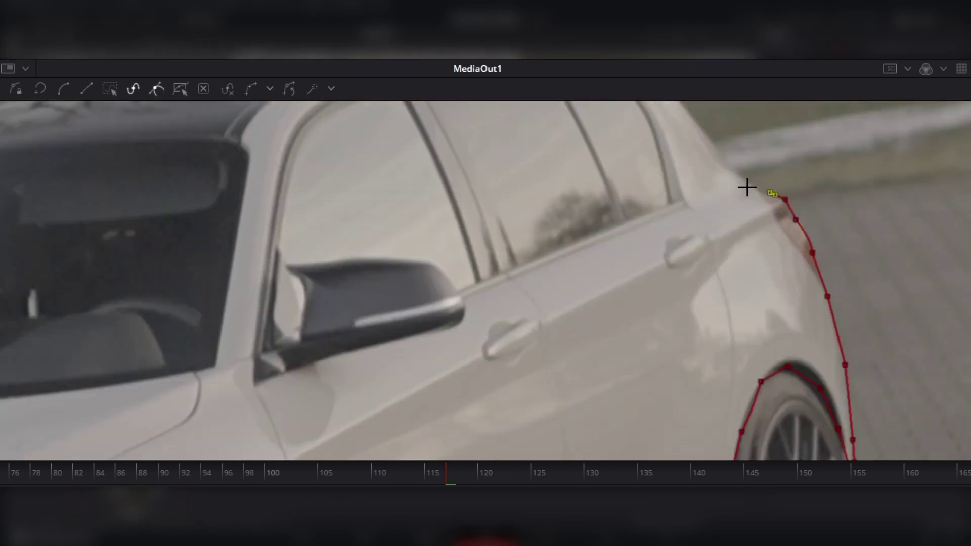
{"action": "left_click", "coordinate": [273, 328]}
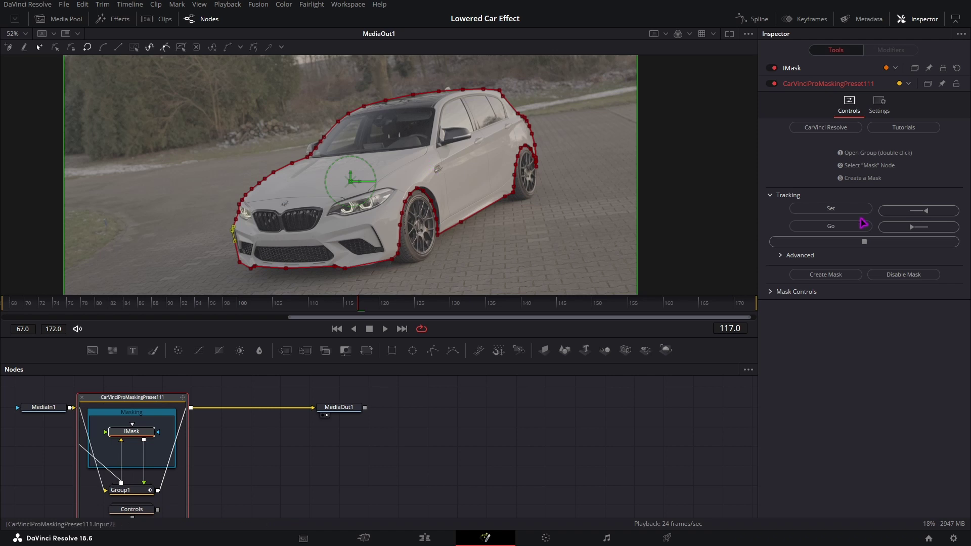
Track the car outline backward and forward through the clip and create the mask from it.
{"action": "left_click", "coordinate": [912, 211]}
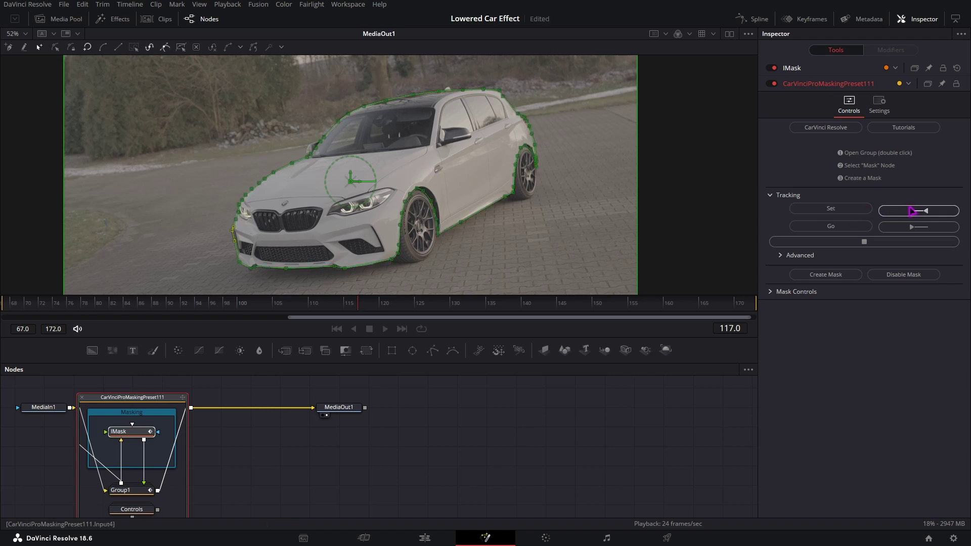
{"action": "left_click", "coordinate": [912, 227]}
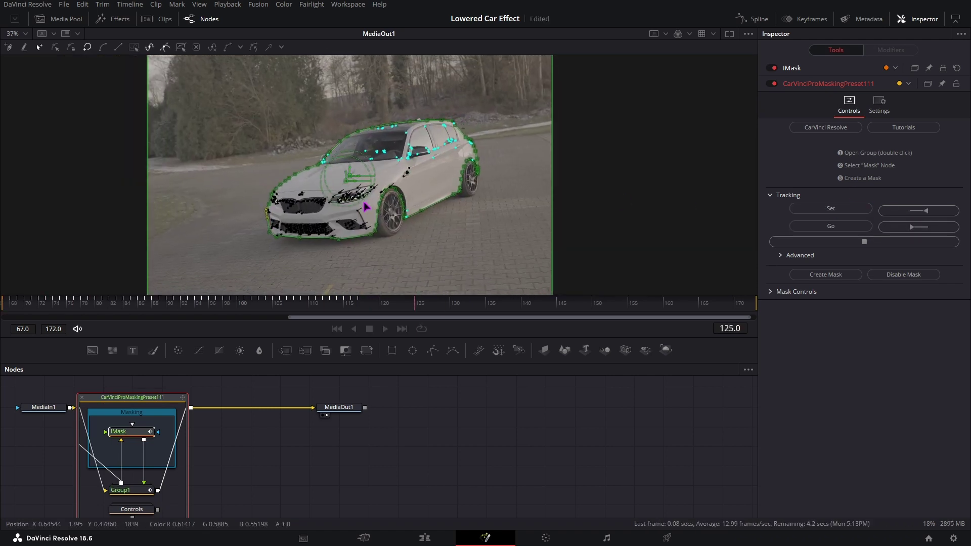
{"action": "left_click", "coordinate": [837, 279]}
Inspect the masked car's edges in the mask controls and set Mask Blur to 0.8.
{"action": "mouse_move", "coordinate": [708, 306]}
{"action": "left_mouse_down"}
{"action": "mouse_move", "coordinate": [401, 309]}
{"action": "mouse_move", "coordinate": [707, 307]}
{"action": "left_mouse_up"}
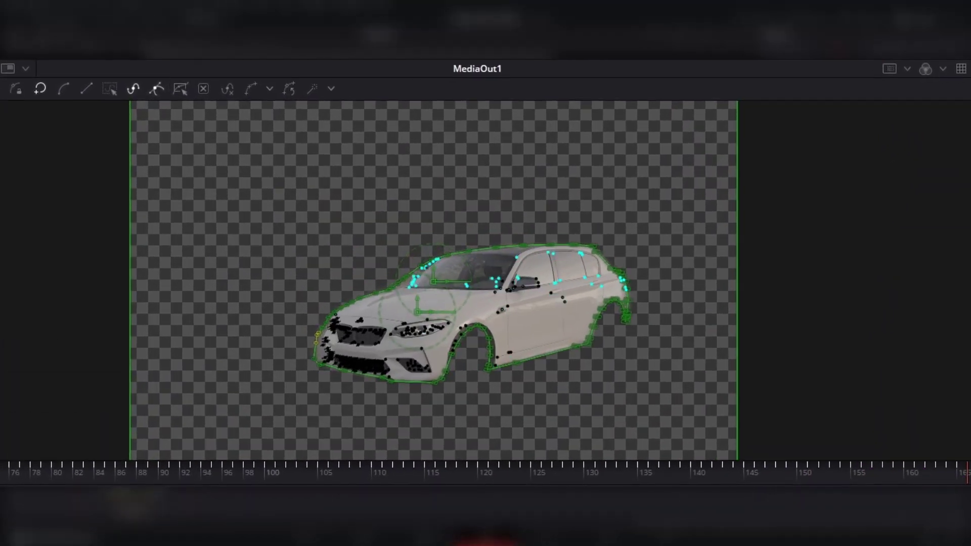
{"action": "left_click_drag", "start_coordinate": [966, 471], "coordinate": [762, 476]}
{"action": "left_click", "coordinate": [834, 481]}
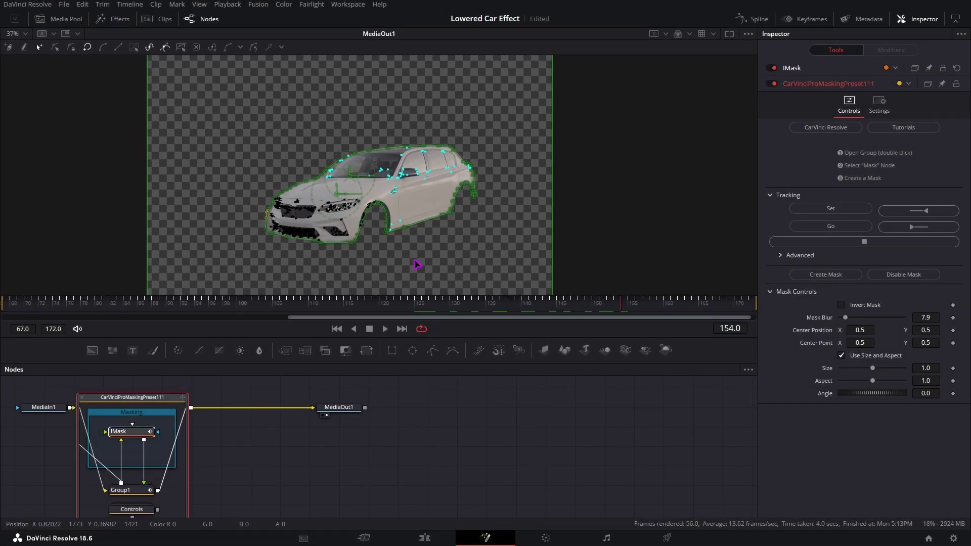
{"action": "scroll", "coordinate": [392, 249], "scroll_direction": "up", "scroll_amount": 8}
{"action": "scroll", "coordinate": [460, 158], "scroll_direction": "up", "scroll_amount": 3}
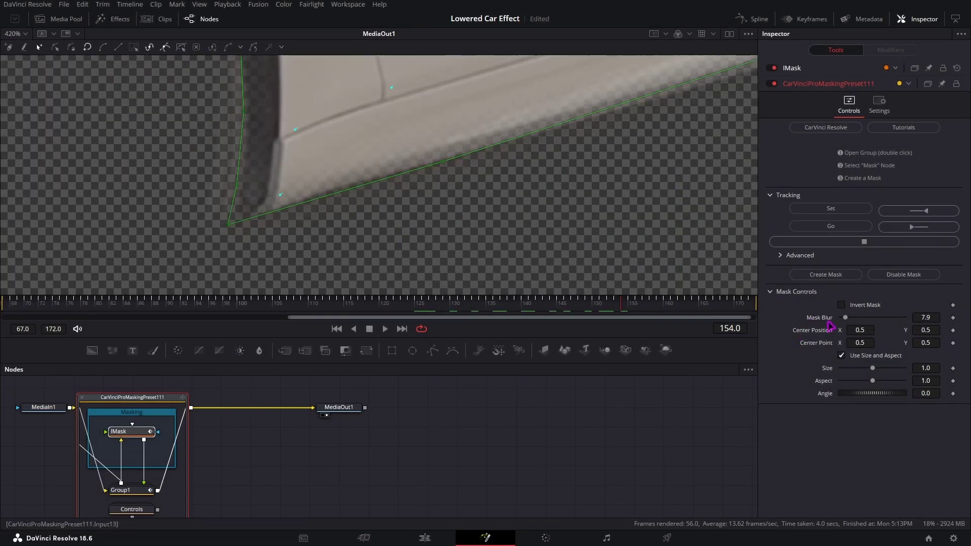
{"action": "left_click_drag", "start_coordinate": [860, 320], "coordinate": [841, 322]}
{"action": "scroll", "coordinate": [521, 217], "scroll_direction": "down", "scroll_amount": 7}
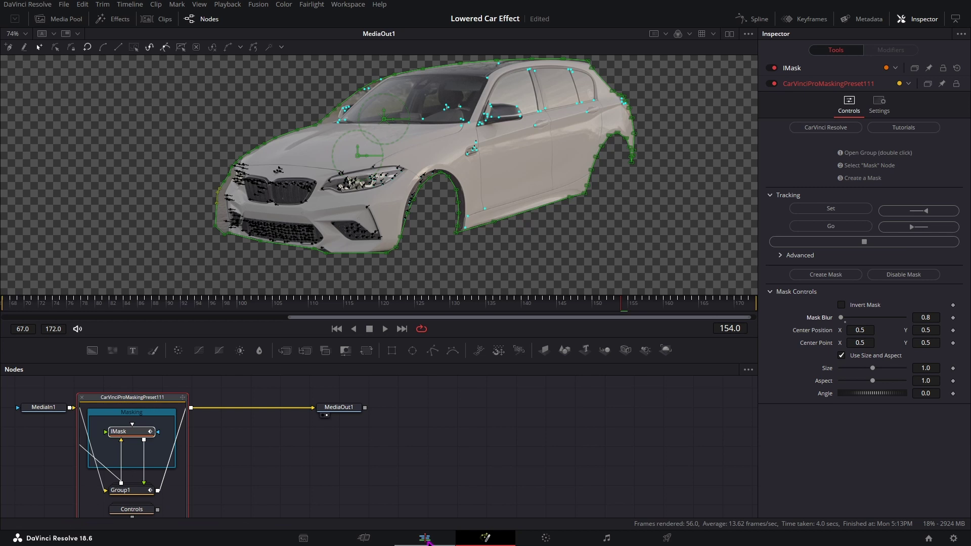
Return to the Edit page and convert the masked Video 2 clip into a new Fusion clip.
{"action": "left_click", "coordinate": [424, 537]}
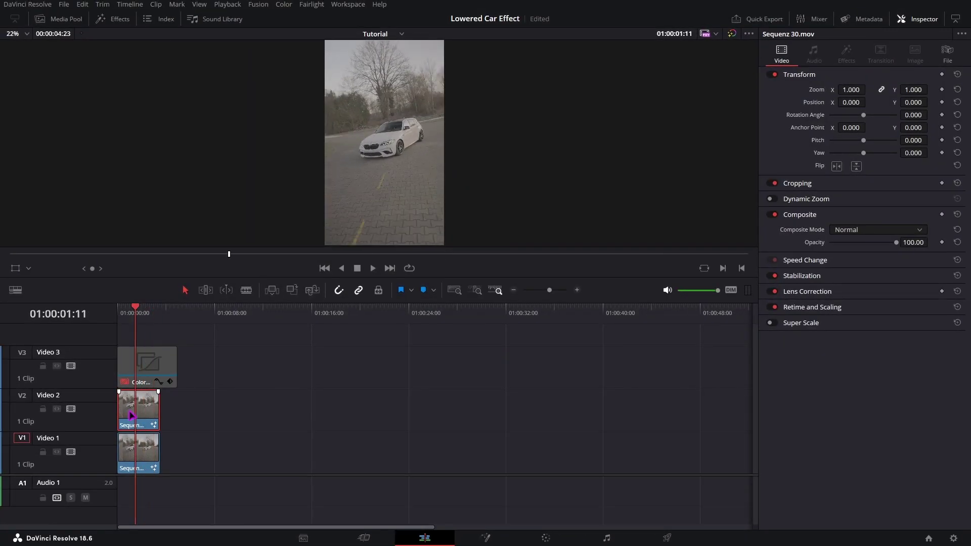
{"action": "right_click", "coordinate": [131, 416]}
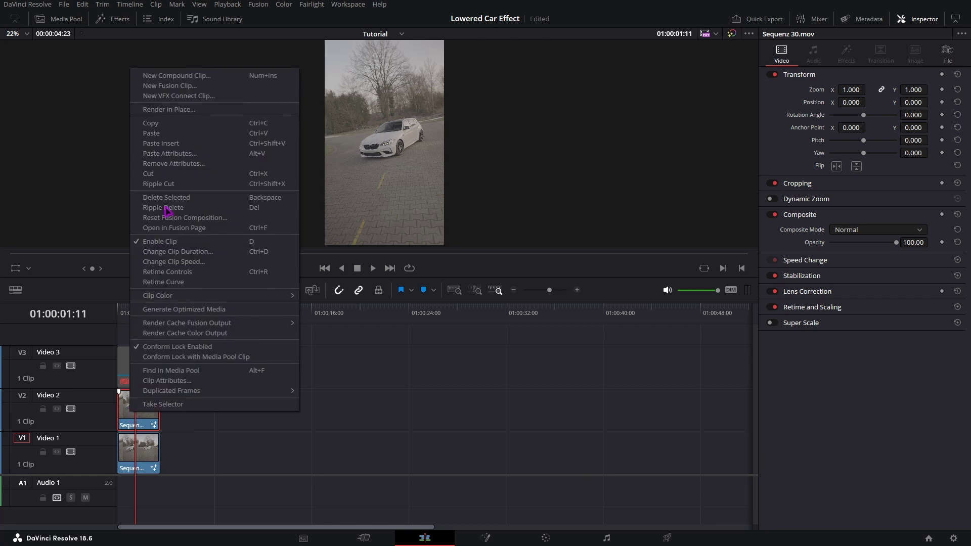
{"action": "left_click", "coordinate": [169, 85]}
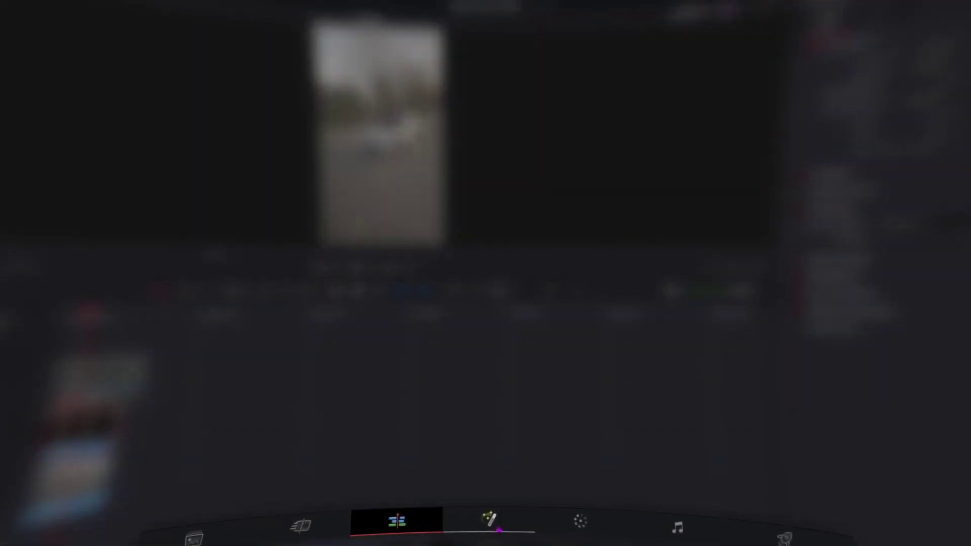
Open the new Fusion clip in Fusion and insert a Transform node between MediaIn1 and MediaOut1.
{"action": "left_click", "coordinate": [487, 539]}
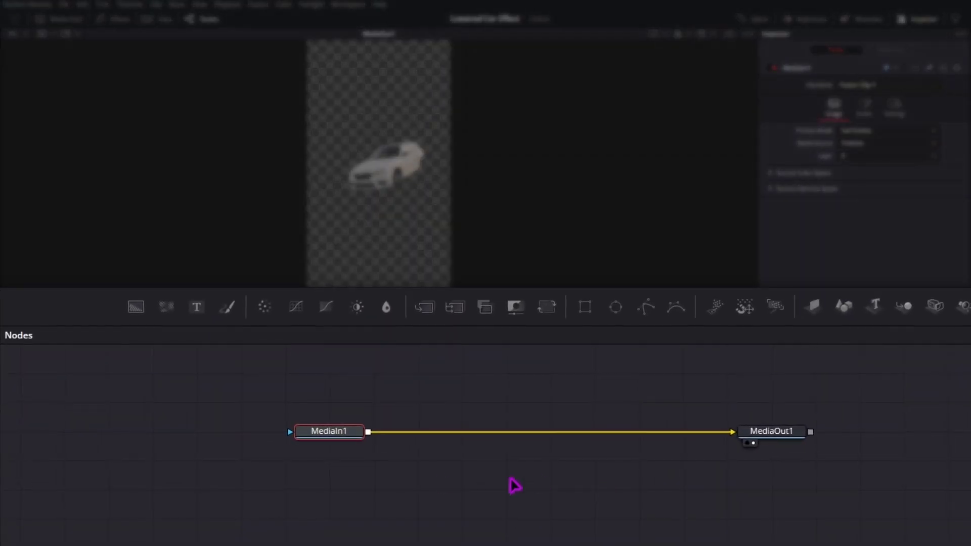
{"action": "left_click_drag", "start_coordinate": [547, 306], "coordinate": [543, 437]}
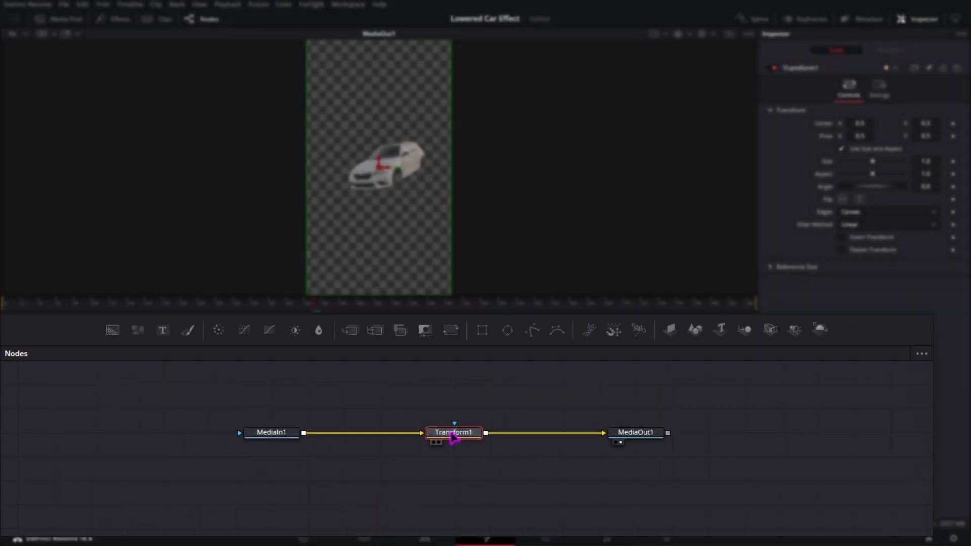
Keyframe the Transform's Center at frame 54 and set Center Y to 0.497 at frame 64.
{"action": "left_click_drag", "start_coordinate": [408, 305], "coordinate": [543, 303]}
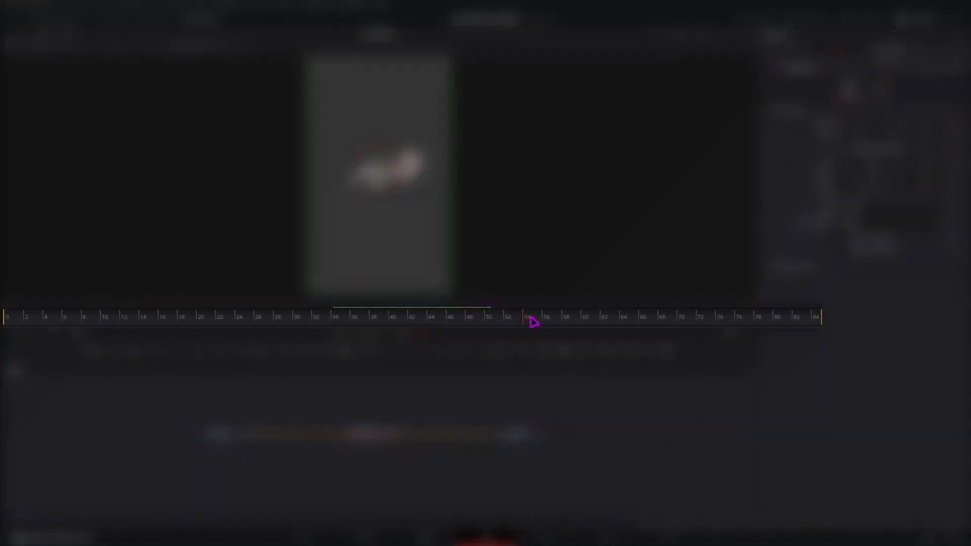
{"action": "left_click_drag", "start_coordinate": [534, 321], "coordinate": [590, 323]}
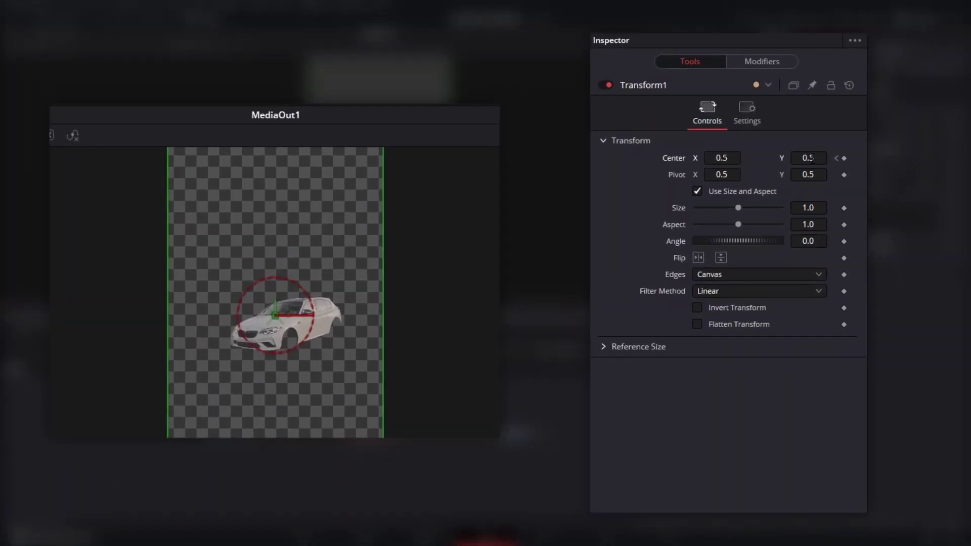
{"action": "left_click_drag", "start_coordinate": [812, 159], "coordinate": [810, 158]}
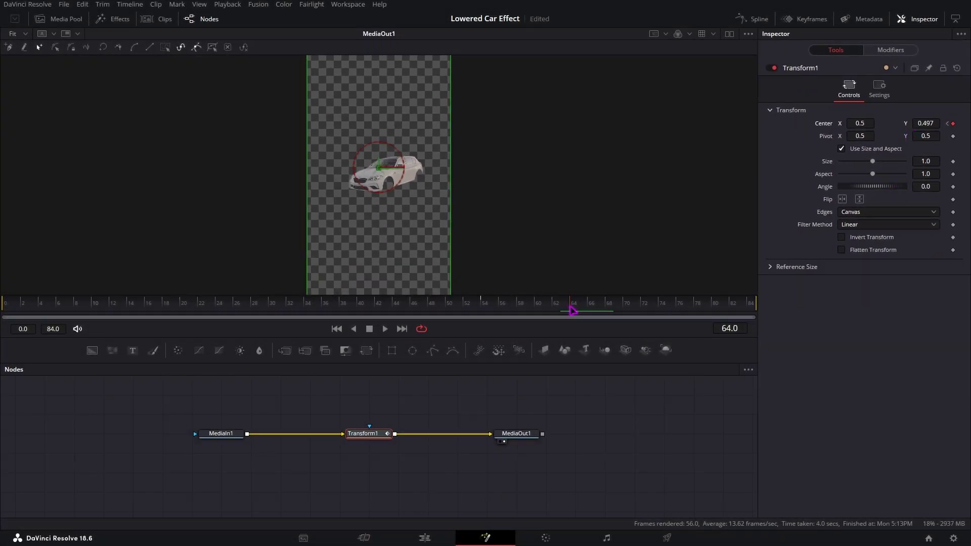
Scrub through the lowering animation, return to the Edit page and play back the result.
{"action": "left_click_drag", "start_coordinate": [623, 316], "coordinate": [518, 382]}
{"action": "left_click", "coordinate": [424, 537]}
{"action": "mouse_move", "coordinate": [101, 324]}
{"action": "left_mouse_down"}
{"action": "mouse_move", "coordinate": [76, 321]}
{"action": "mouse_move", "coordinate": [106, 321]}
{"action": "left_mouse_up"}
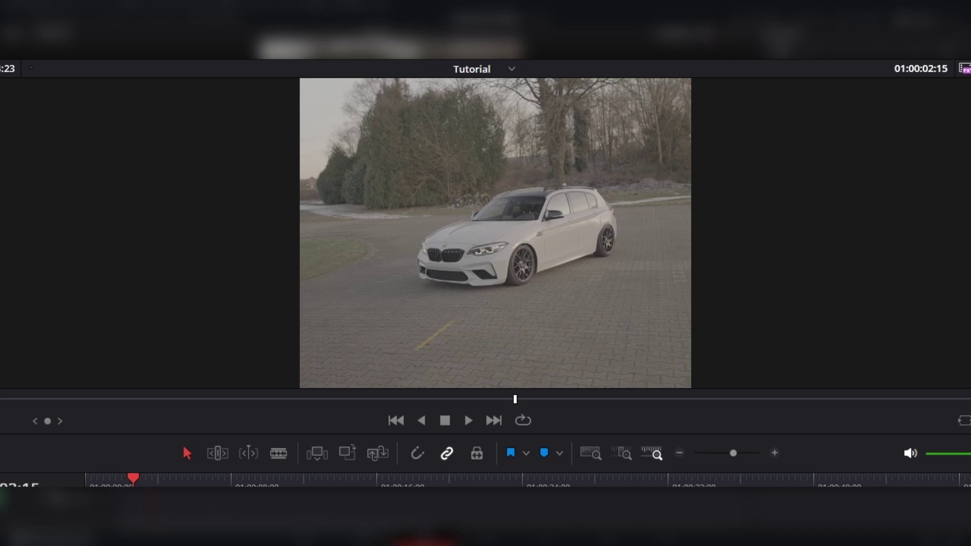
{"action": "key", "text": "j"}
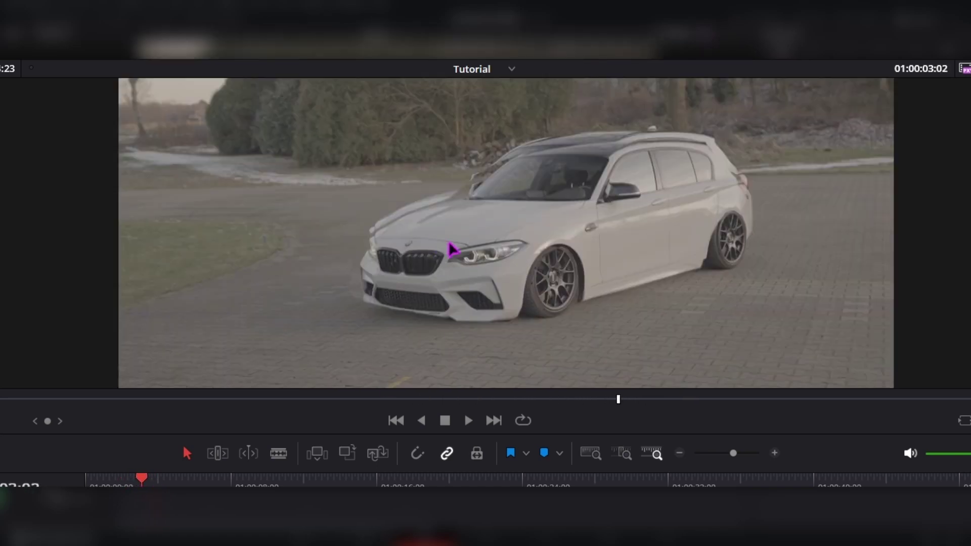
Inspect the lowered car's hood and roof edges up close in the viewer and move the playhead to 01:00:02:22.
{"action": "scroll", "coordinate": [427, 268], "scroll_direction": "up", "scroll_amount": 4}
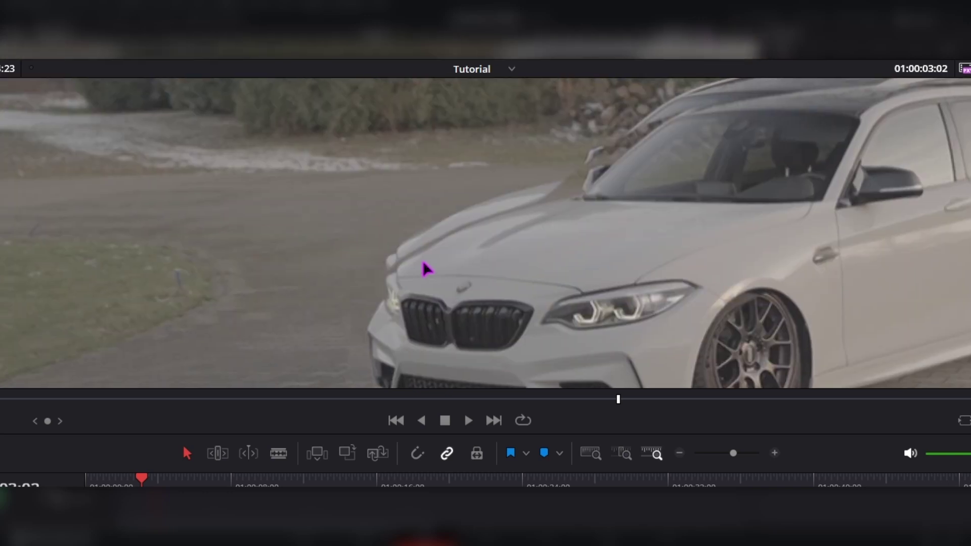
{"action": "scroll", "coordinate": [426, 227], "scroll_direction": "up", "scroll_amount": 4}
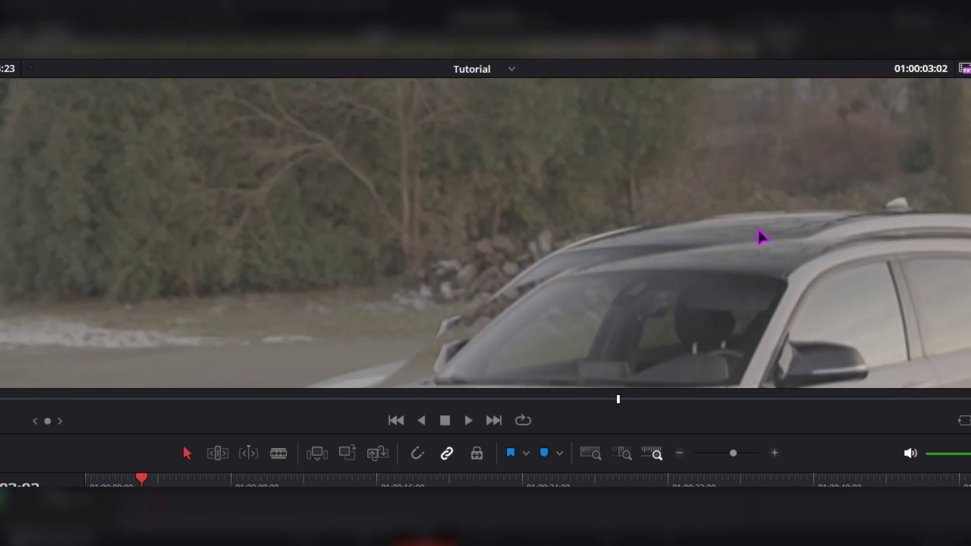
{"action": "scroll", "coordinate": [718, 300], "scroll_direction": "down", "scroll_amount": 4}
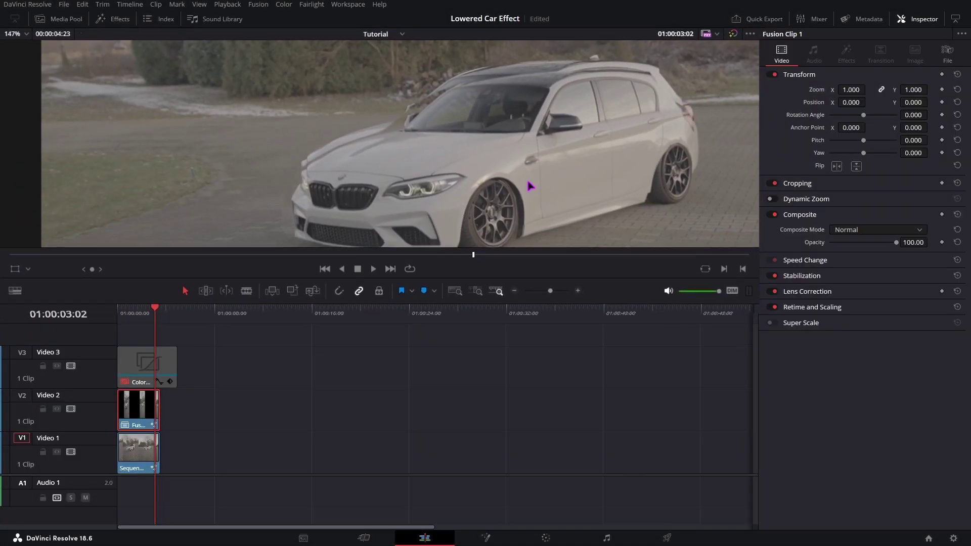
{"action": "scroll", "coordinate": [530, 186], "scroll_direction": "down", "scroll_amount": 3}
{"action": "left_click", "coordinate": [153, 313]}
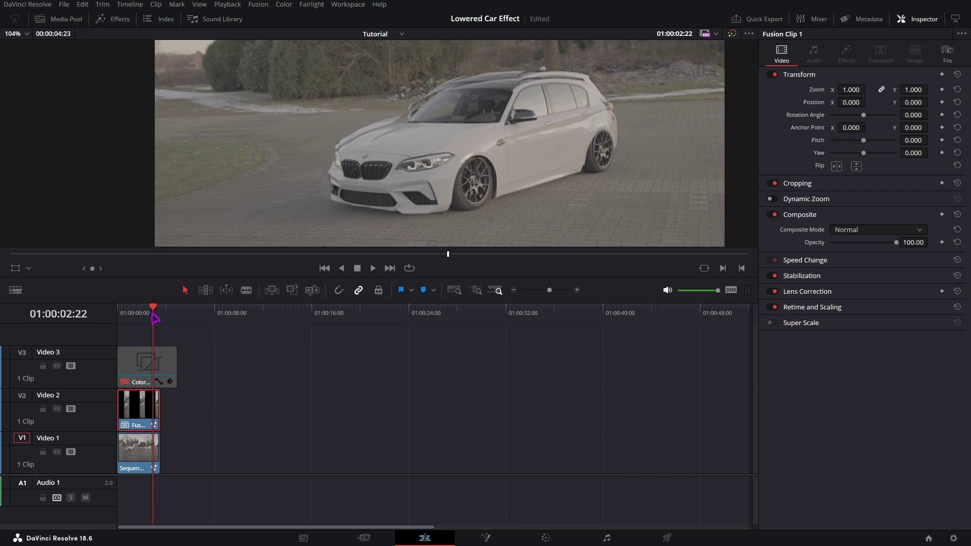
Install the template bundle CarVinci Lowered Car Effect.drfx from the tutorial folder in File Explorer.
{"action": "left_click", "coordinate": [146, 361]}
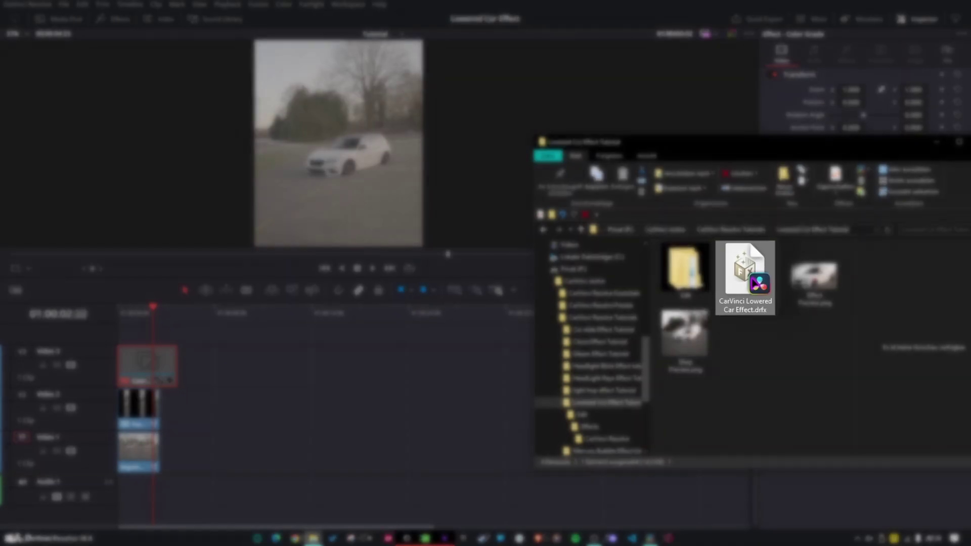
{"action": "double_click", "coordinate": [731, 276]}
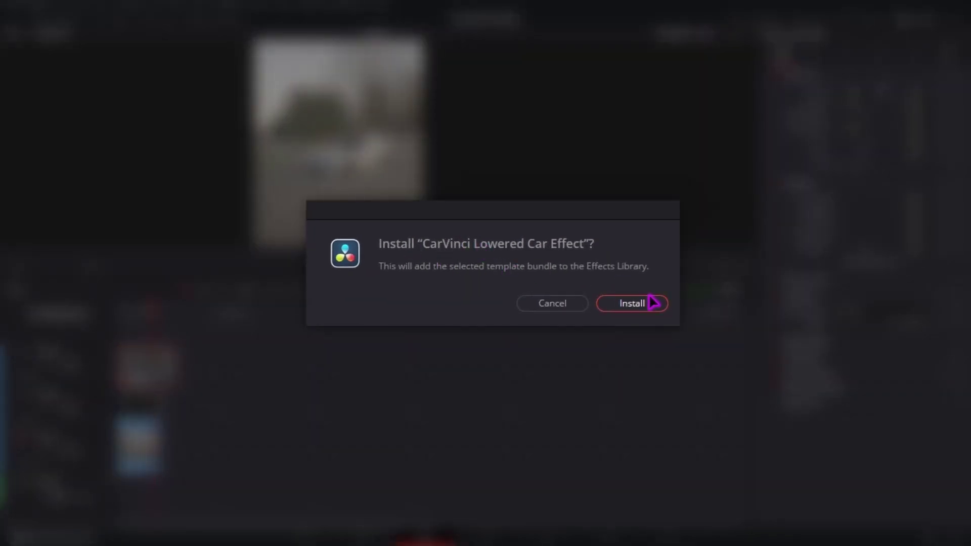
{"action": "left_click", "coordinate": [618, 299]}
Open the Video 2 Fusion clip in Fusion and delete the Transform node between MediaIn1 and MediaOut1.
{"action": "left_click", "coordinate": [148, 409]}
{"action": "key", "text": "shift+5"}
{"action": "left_click_drag", "start_coordinate": [302, 394], "coordinate": [389, 458]}
{"action": "key", "text": "Delete"}
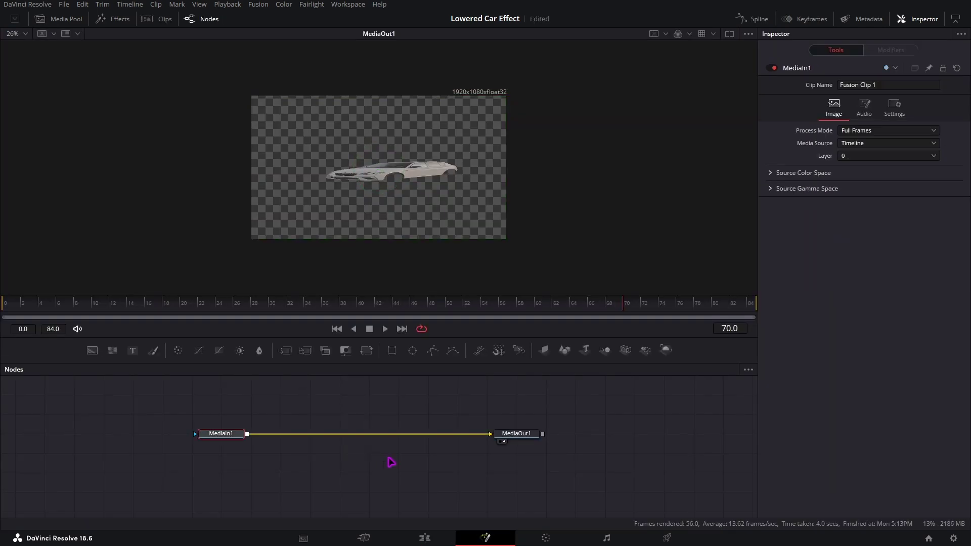
{"action": "scroll", "coordinate": [356, 197], "scroll_direction": "down", "scroll_amount": 4}
{"action": "scroll", "coordinate": [357, 195], "scroll_direction": "up", "scroll_amount": 4}
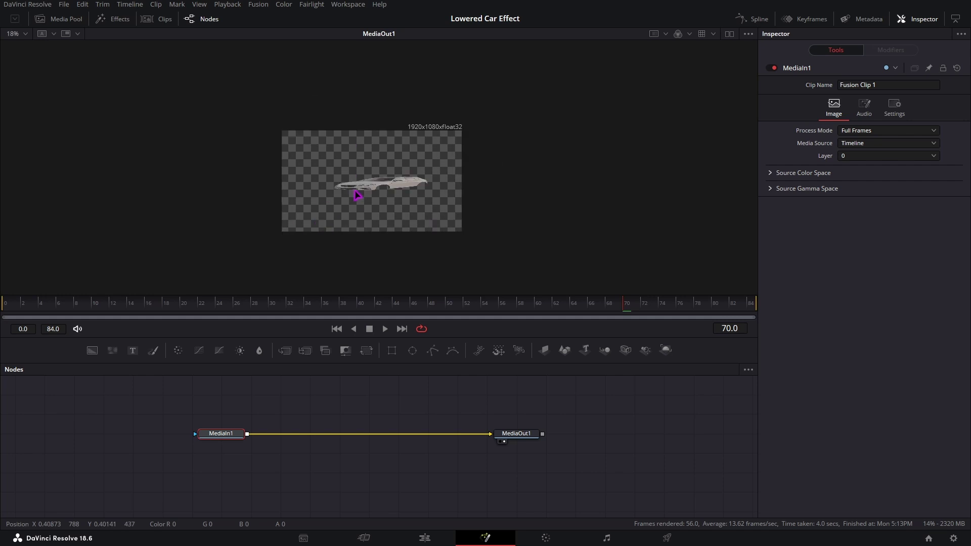
Return to the Edit page, clear the effects search and open the CarVinci Resolve category of the effects library.
{"action": "key", "text": "shift+4"}
{"action": "left_click", "coordinate": [109, 21]}
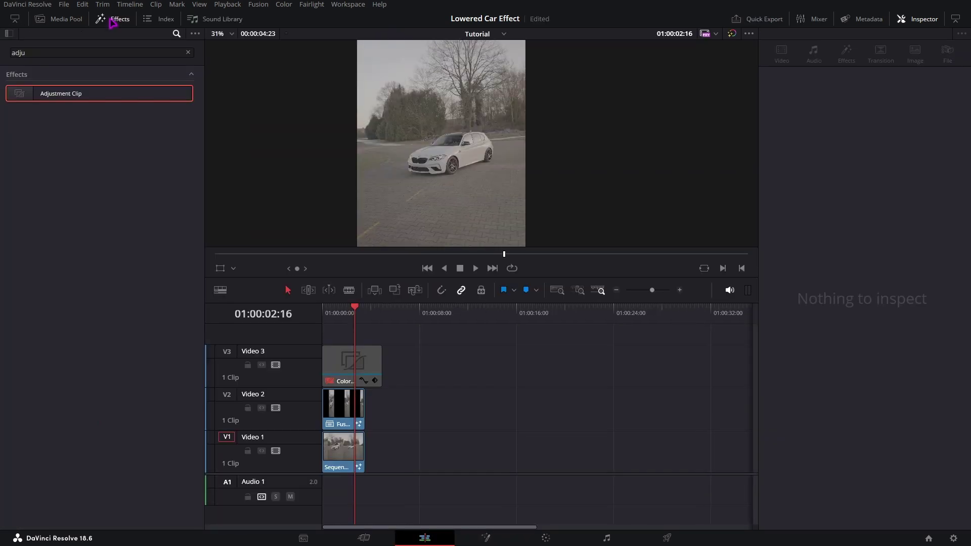
{"action": "left_click", "coordinate": [188, 52]}
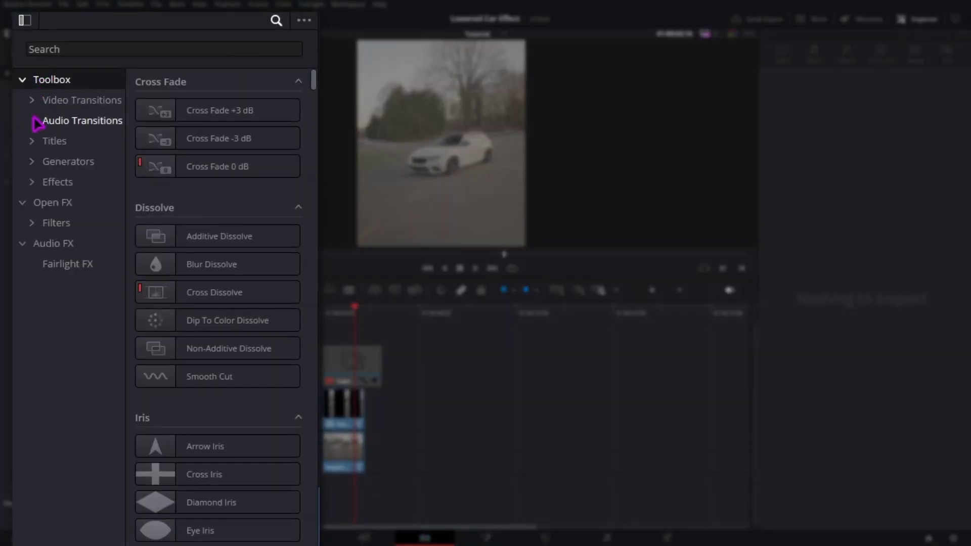
{"action": "left_click", "coordinate": [32, 187]}
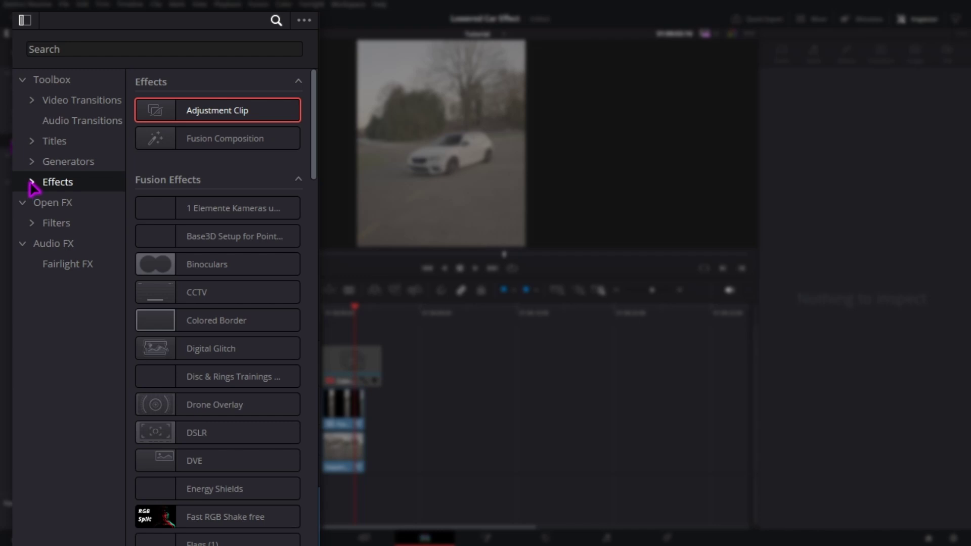
{"action": "left_click", "coordinate": [31, 183]}
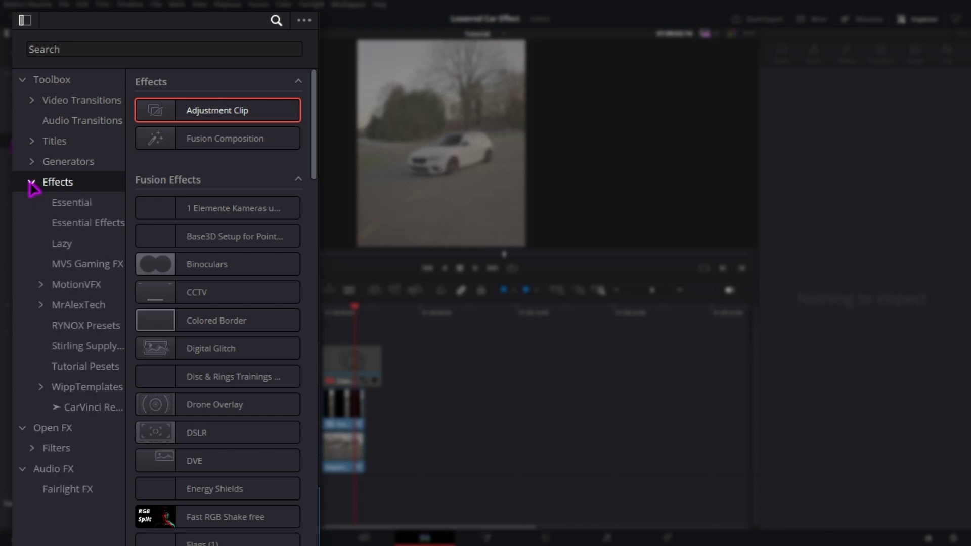
{"action": "left_click", "coordinate": [71, 411]}
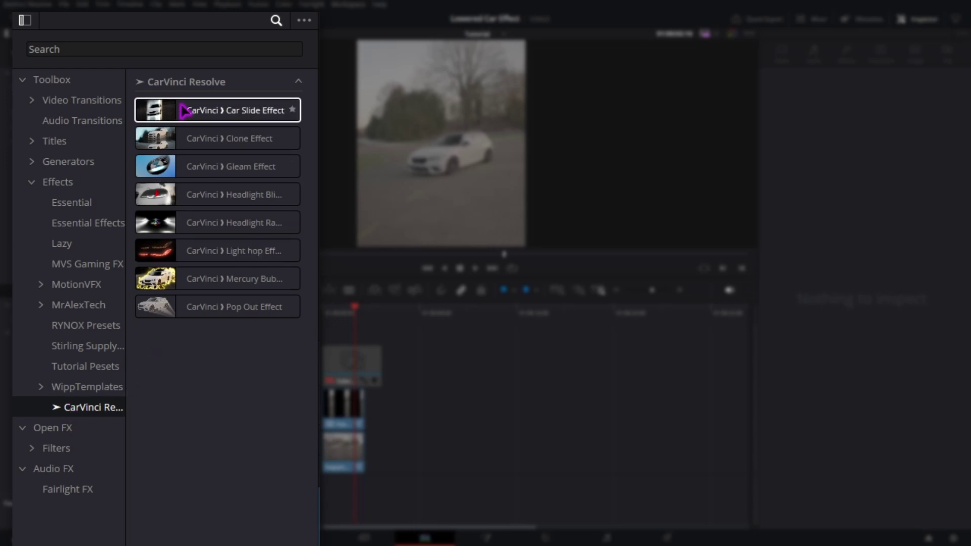
Apply the CarVinci Lowered Car Effect to the Fusion clip on Video 2 and close the effects library.
{"action": "mouse_move", "coordinate": [184, 110]}
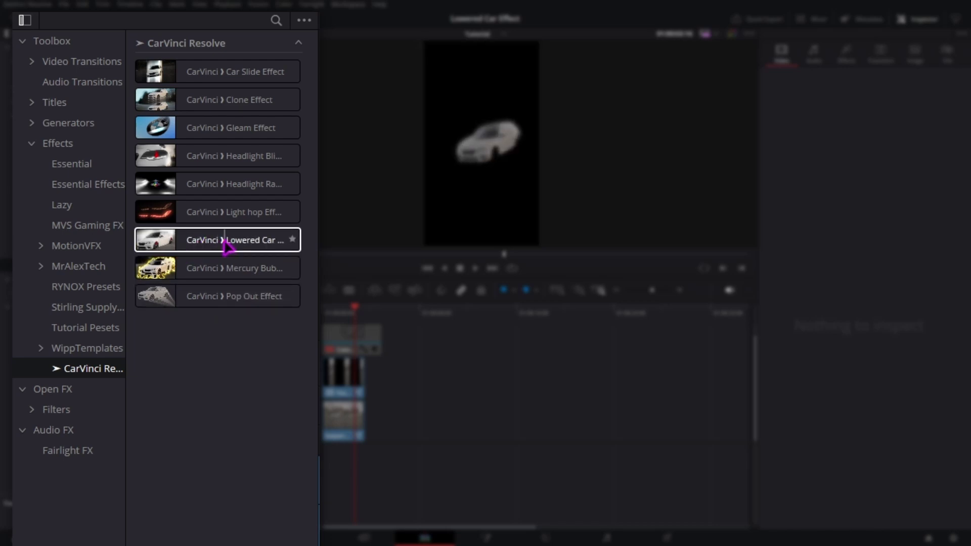
{"action": "left_click_drag", "start_coordinate": [318, 257], "coordinate": [343, 257]}
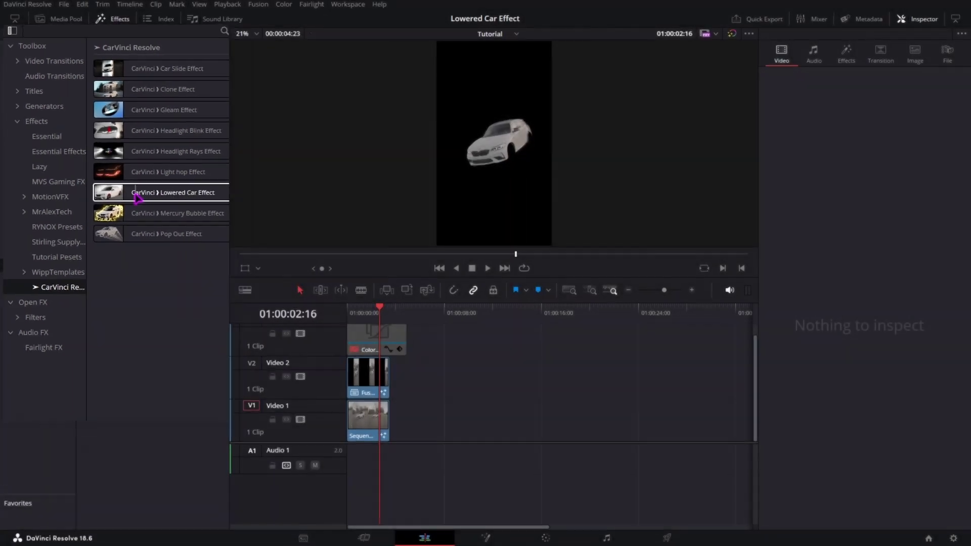
{"action": "left_click_drag", "start_coordinate": [184, 246], "coordinate": [539, 385]}
{"action": "left_click_drag", "start_coordinate": [353, 277], "coordinate": [368, 376]}
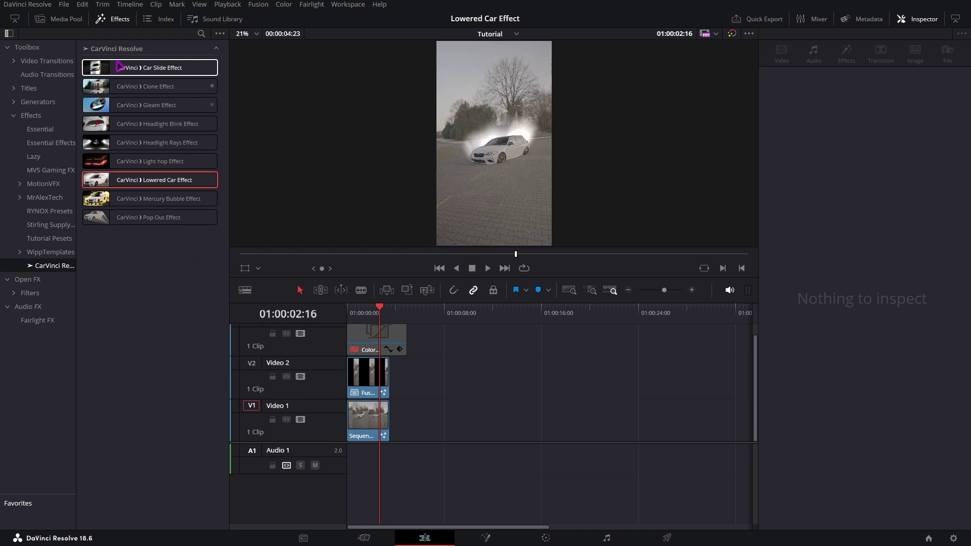
{"action": "left_click", "coordinate": [112, 21]}
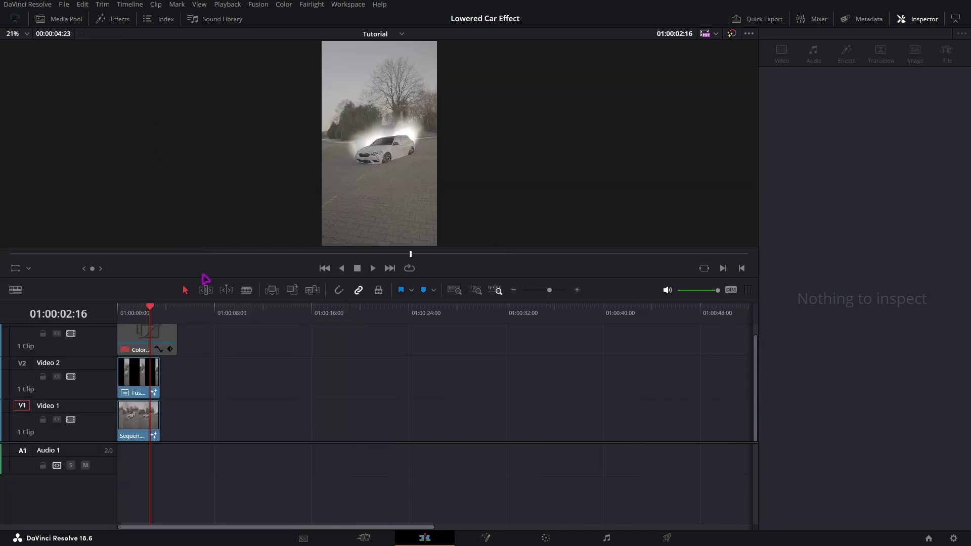
Move the playhead to 01:00:02:04 and show the Lowered Car Effect controls of the Video 2 Fusion clip.
{"action": "left_click", "coordinate": [144, 309]}
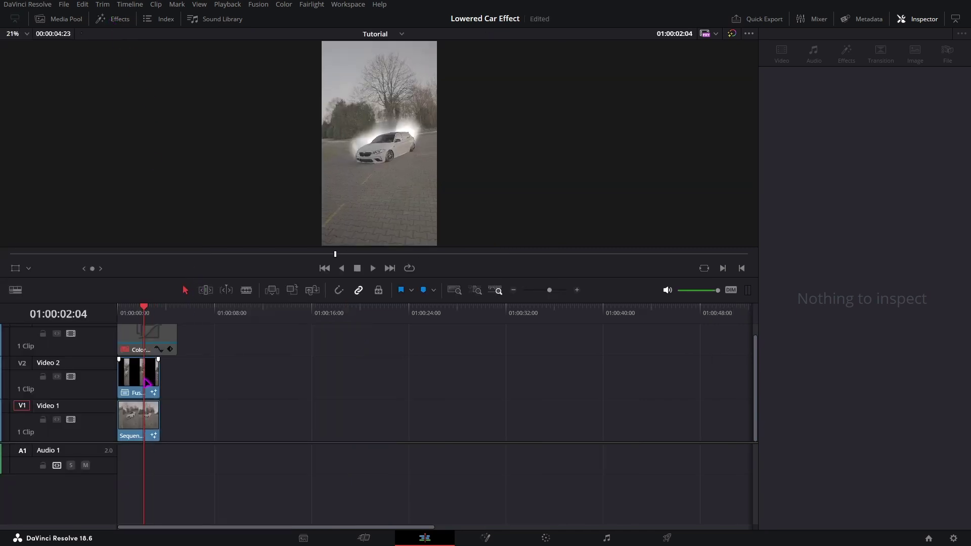
{"action": "left_click", "coordinate": [147, 377]}
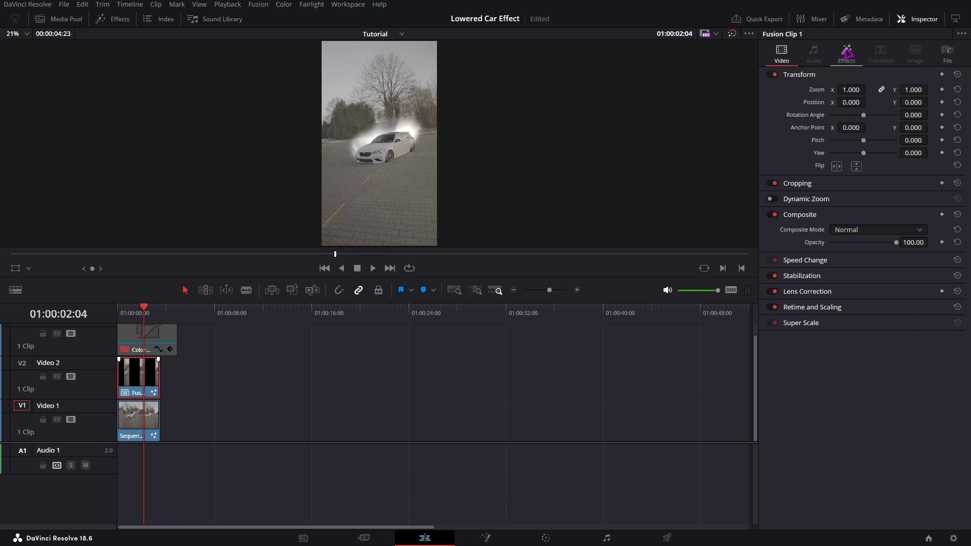
{"action": "left_click", "coordinate": [846, 50]}
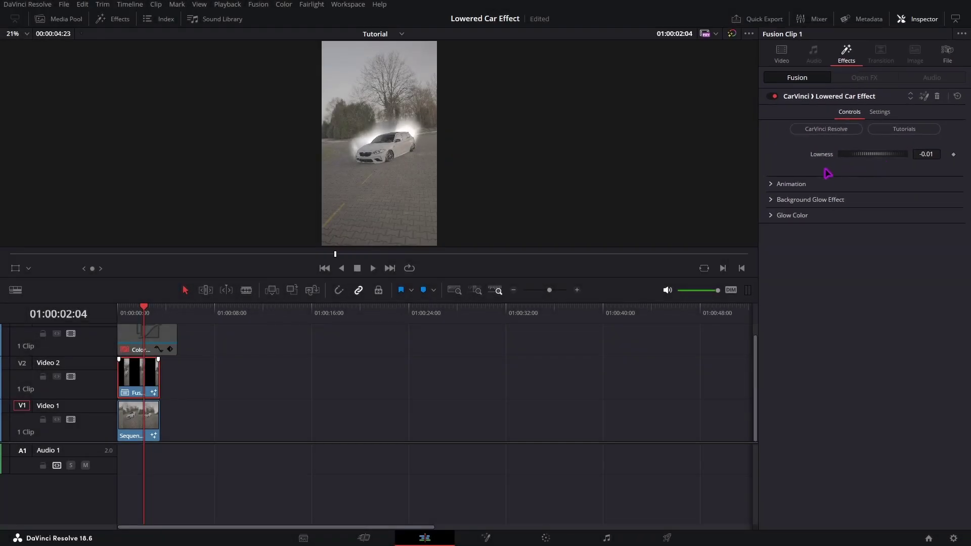
Play back the effect from the start of the timeline and park the playhead at 01:00:02:18.
{"action": "left_click_drag", "start_coordinate": [146, 312], "coordinate": [117, 312]}
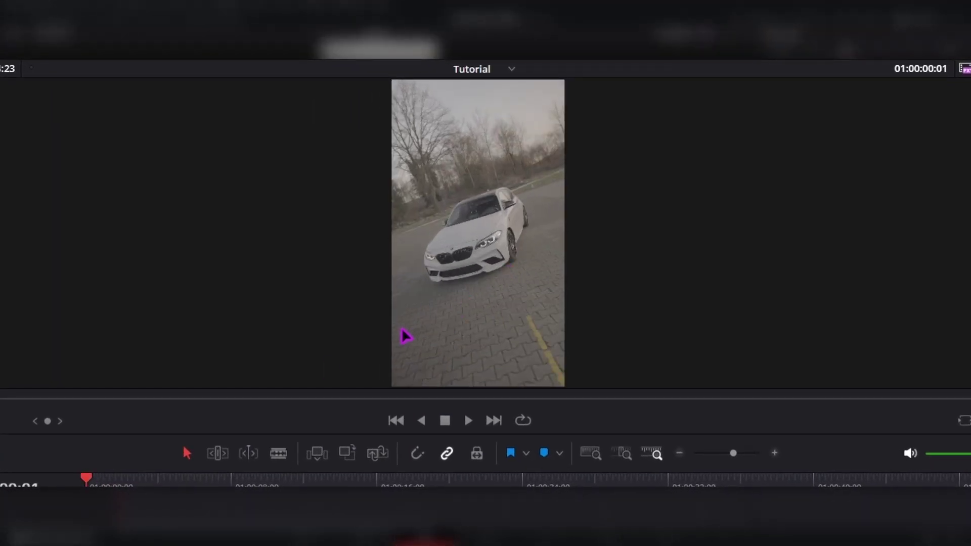
{"action": "key", "text": "space"}
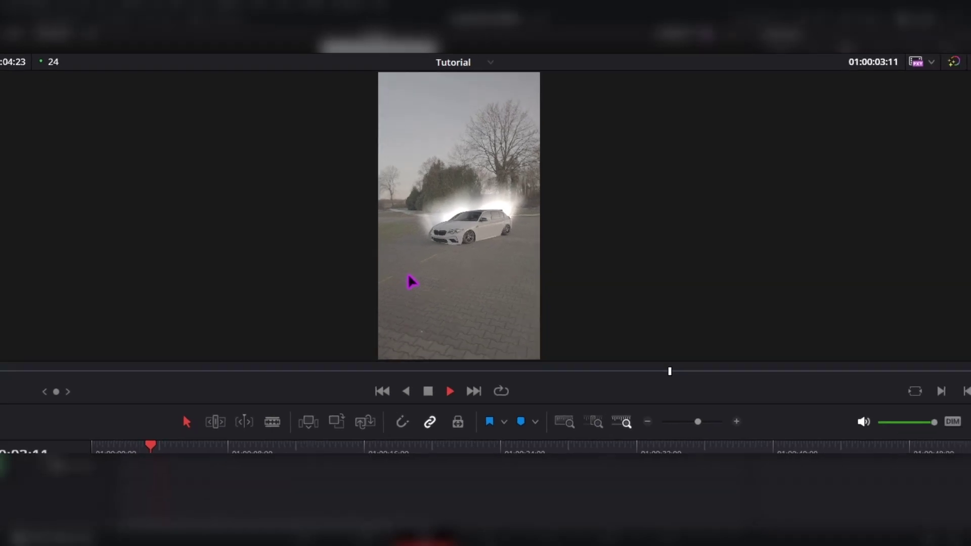
{"action": "key", "text": "space"}
{"action": "left_click_drag", "start_coordinate": [152, 452], "coordinate": [138, 451]}
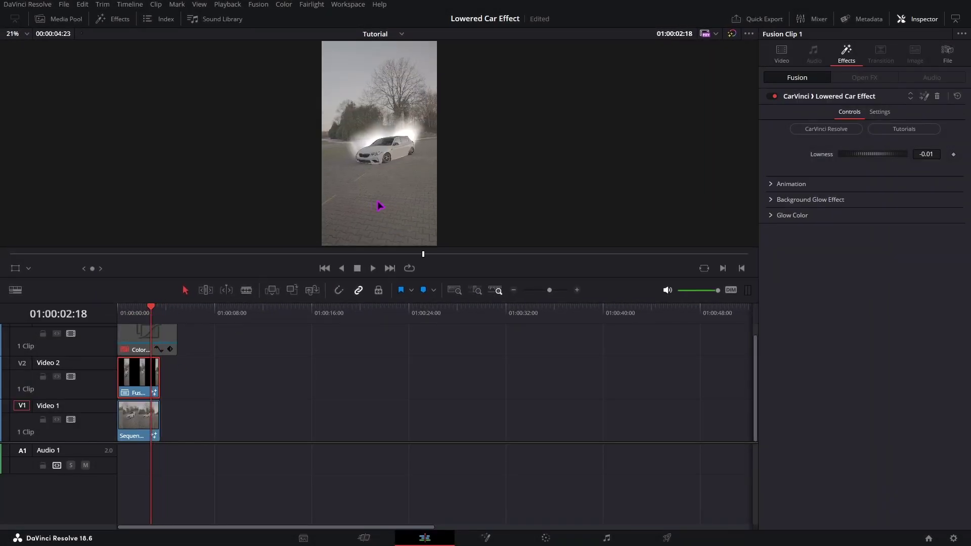
Try a Lowness of -0.004 for the Lowered Car Effect, and fine-tune it to -0.008.
{"action": "scroll", "coordinate": [382, 177], "scroll_direction": "up", "scroll_amount": 5}
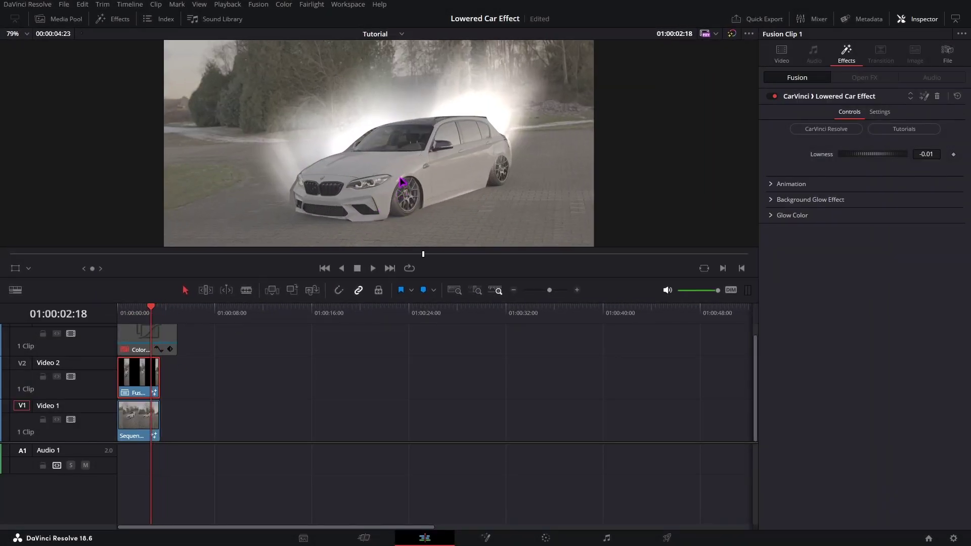
{"action": "scroll", "coordinate": [402, 182], "scroll_direction": "up", "scroll_amount": 2}
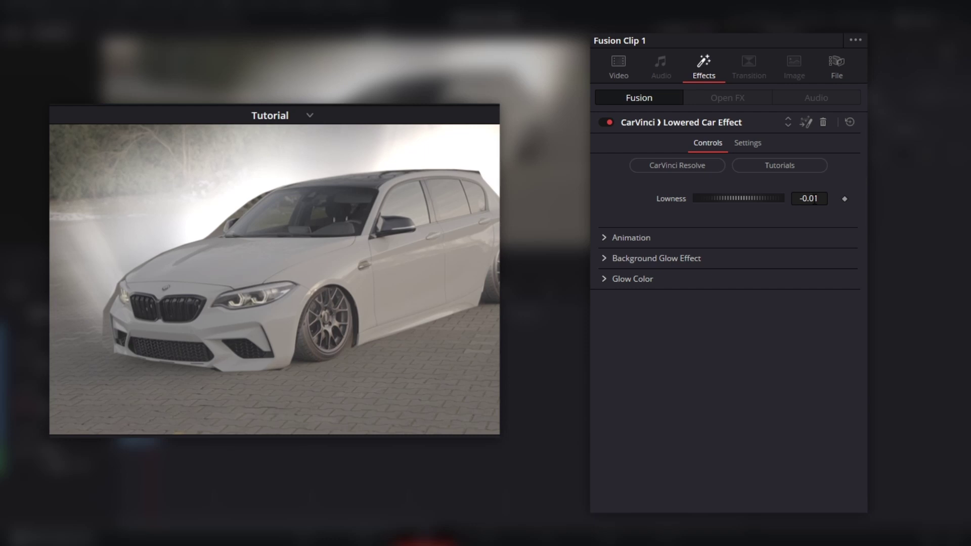
{"action": "left_click", "coordinate": [814, 201]}
{"action": "type", "text": "04"}
{"action": "key", "text": "Return"}
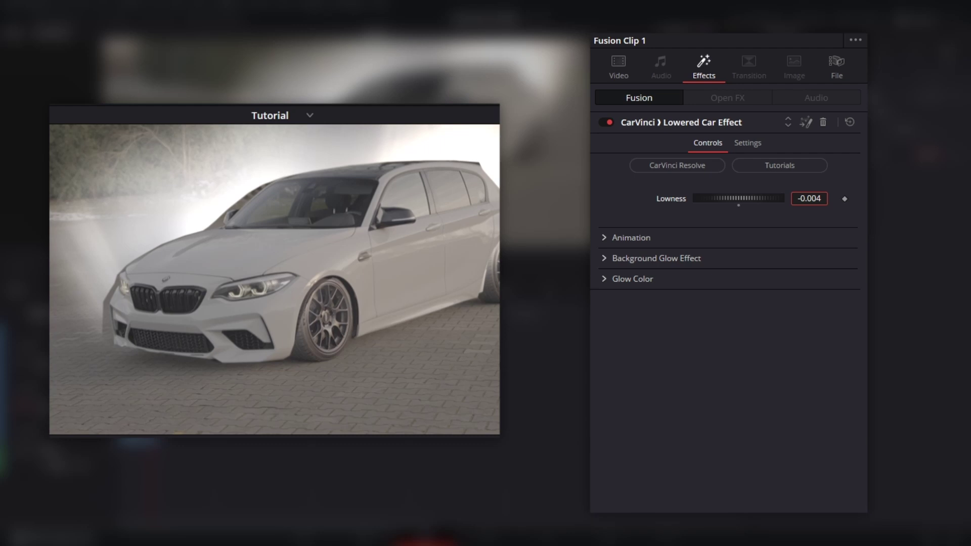
{"action": "left_click_drag", "start_coordinate": [809, 198], "coordinate": [804, 198]}
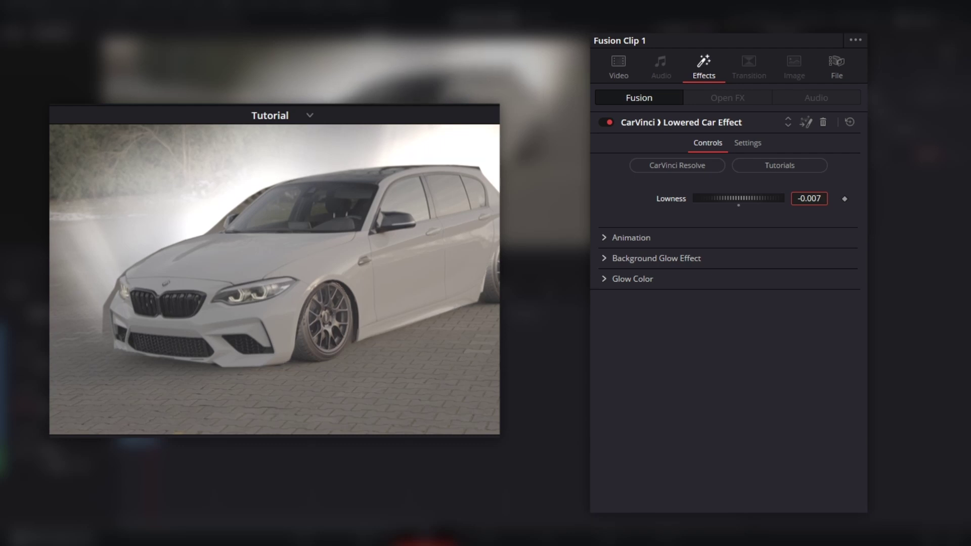
{"action": "key", "text": "Down"}
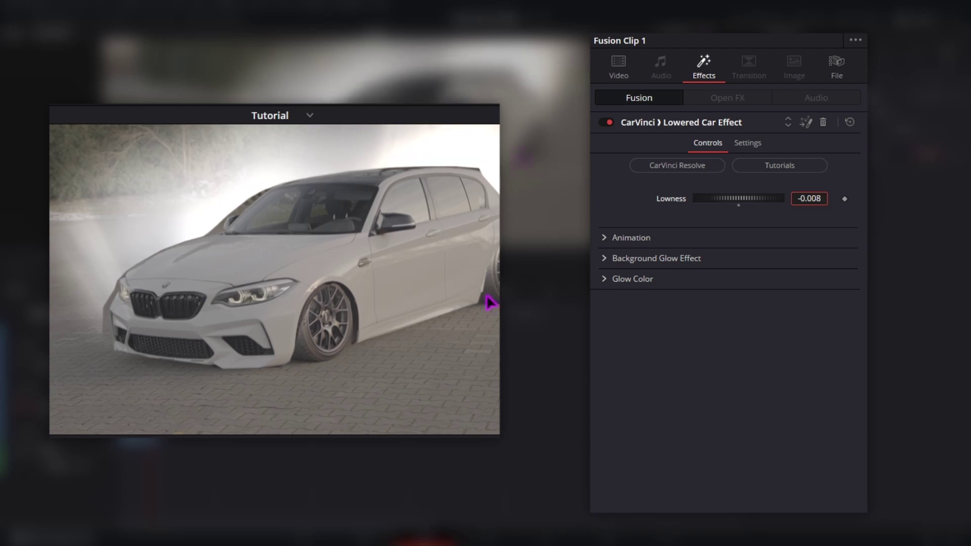
Try the effect's Mirror and Invert animation options and review the In easing choices without changing Quad.
{"action": "left_click", "coordinate": [604, 239]}
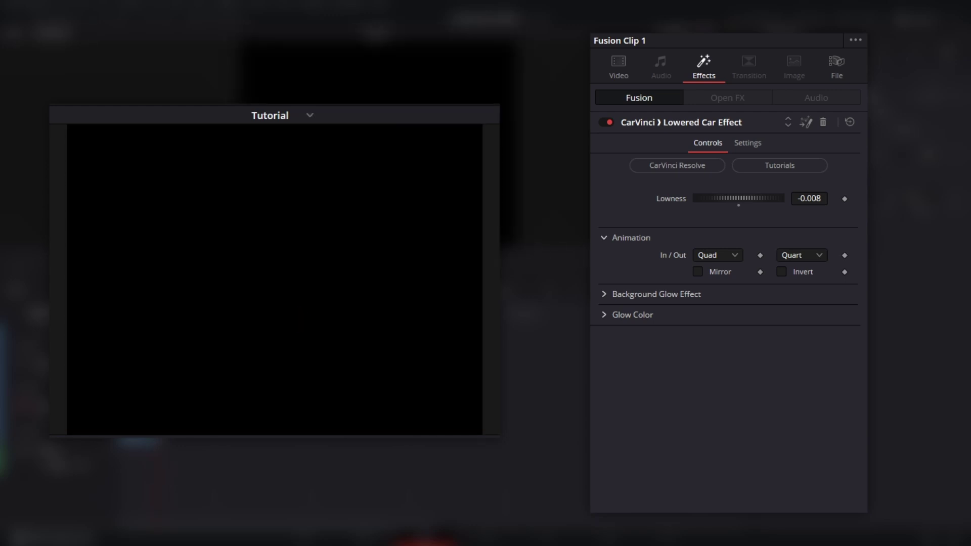
{"action": "left_click", "coordinate": [697, 272]}
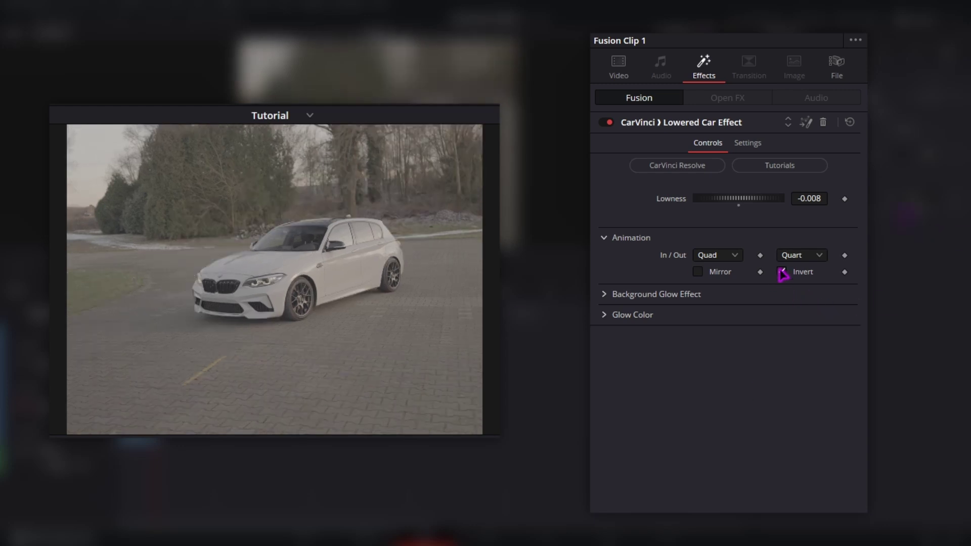
{"action": "left_click", "coordinate": [782, 273]}
{"action": "left_click", "coordinate": [732, 258]}
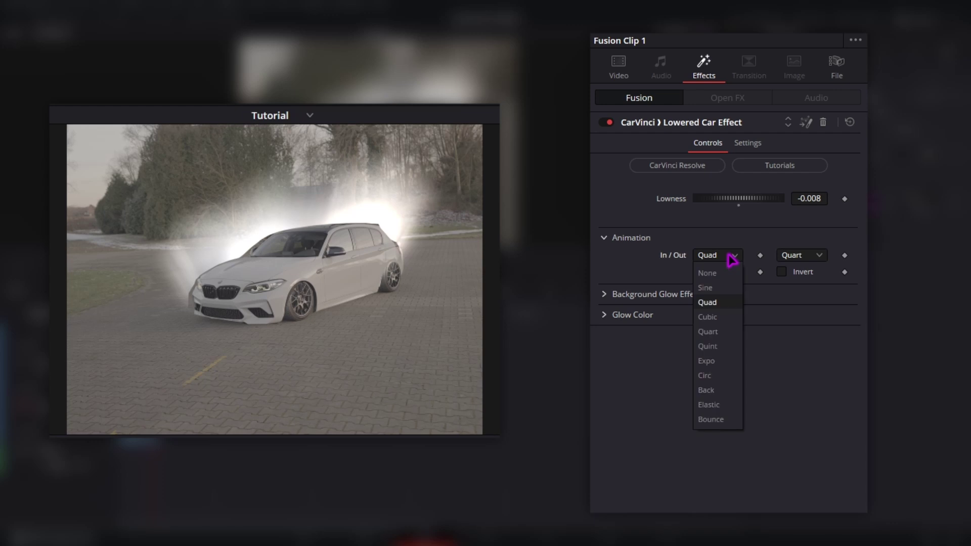
{"action": "left_click", "coordinate": [638, 269]}
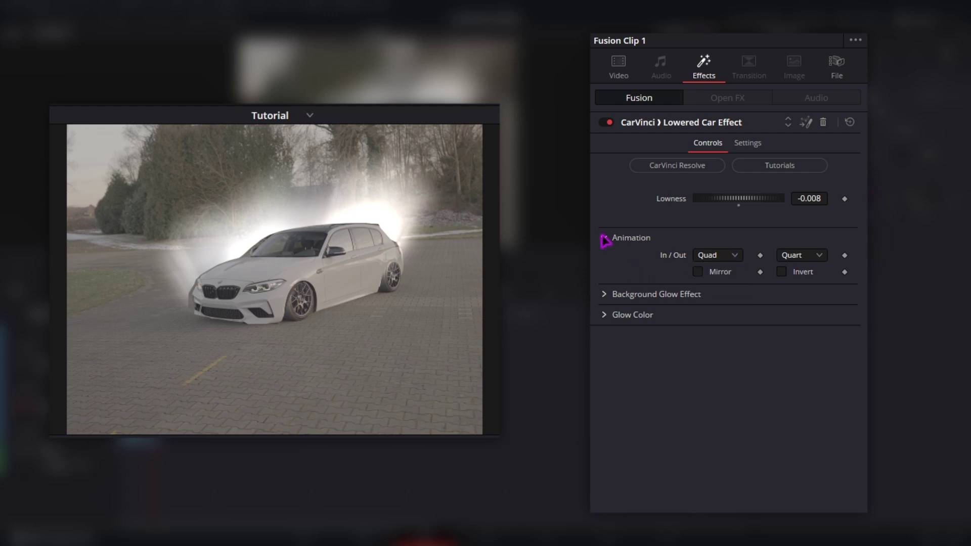
{"action": "left_click", "coordinate": [605, 238]}
Turn off the effect's background glow, select the Video 1 clip and reselect the Fusion clip on Video 2.
{"action": "left_click", "coordinate": [605, 259]}
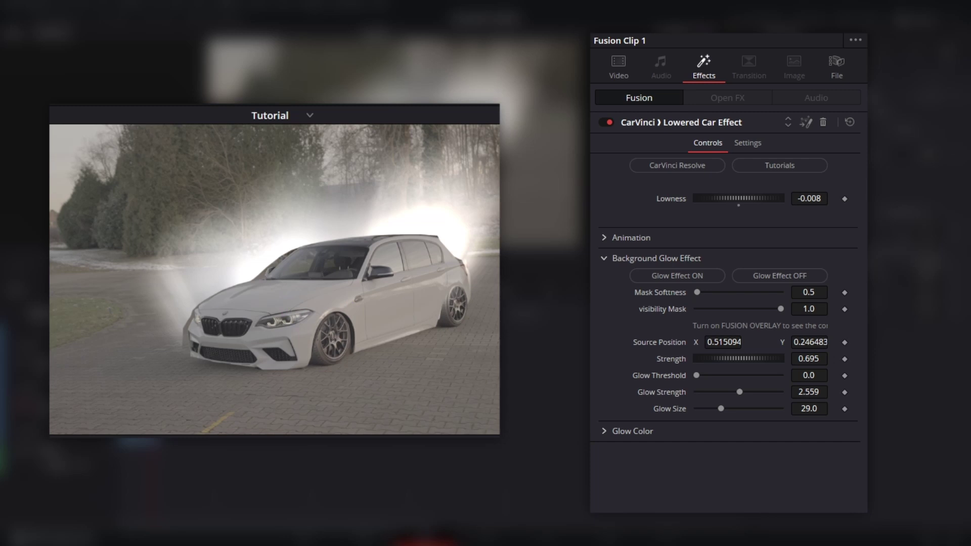
{"action": "left_click", "coordinate": [775, 278]}
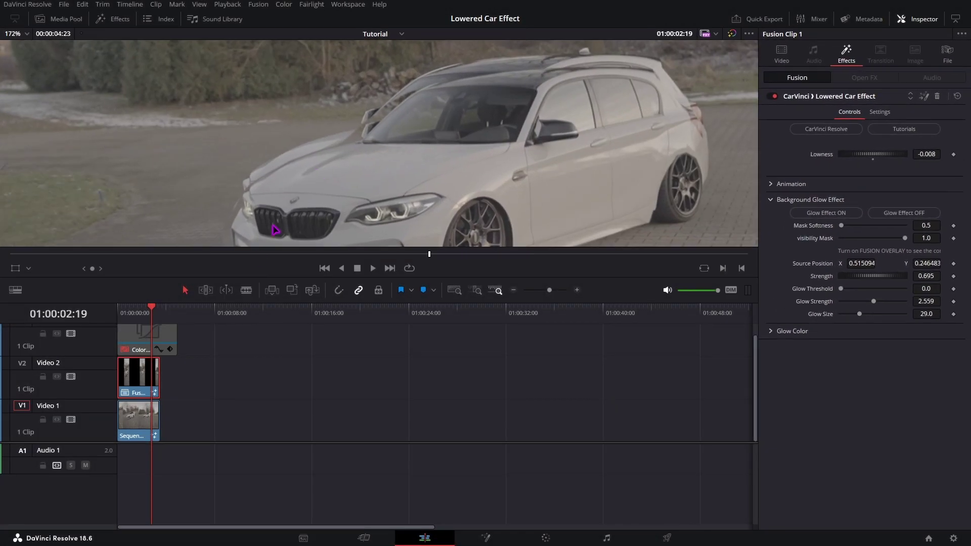
{"action": "left_click", "coordinate": [142, 420]}
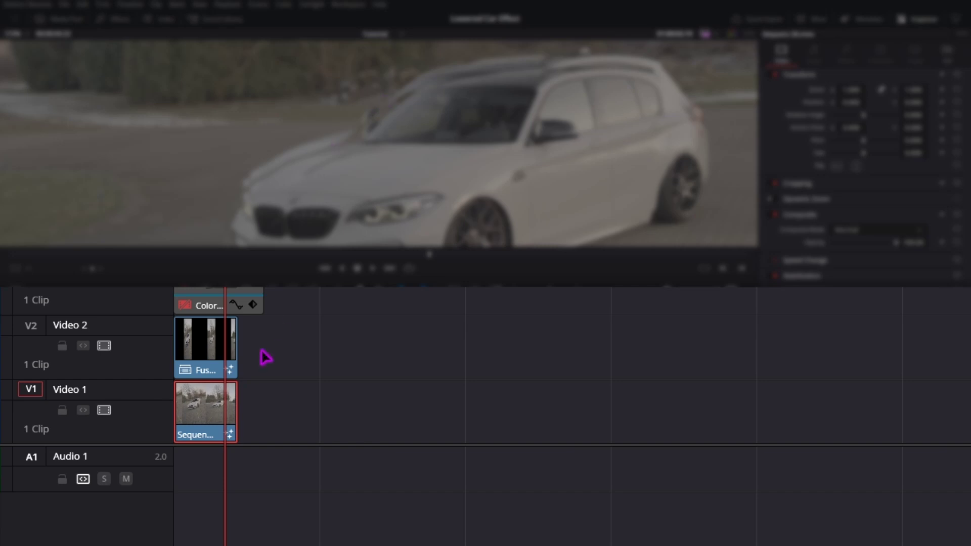
{"action": "left_click", "coordinate": [203, 356]}
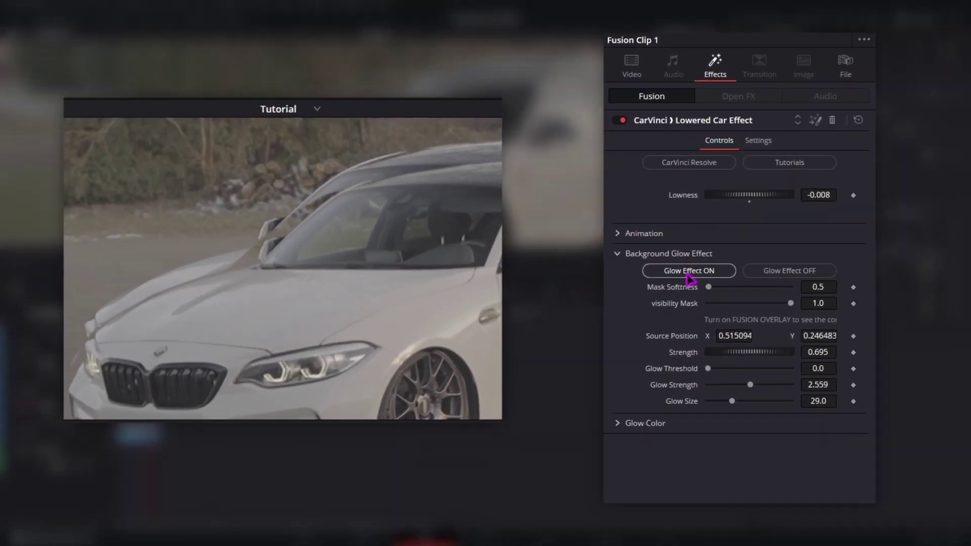
Turn on the background glow with a Mask Softness of 16.5, and try a visibility mask of 0.0 before restoring 1.0.
{"action": "left_click", "coordinate": [824, 216]}
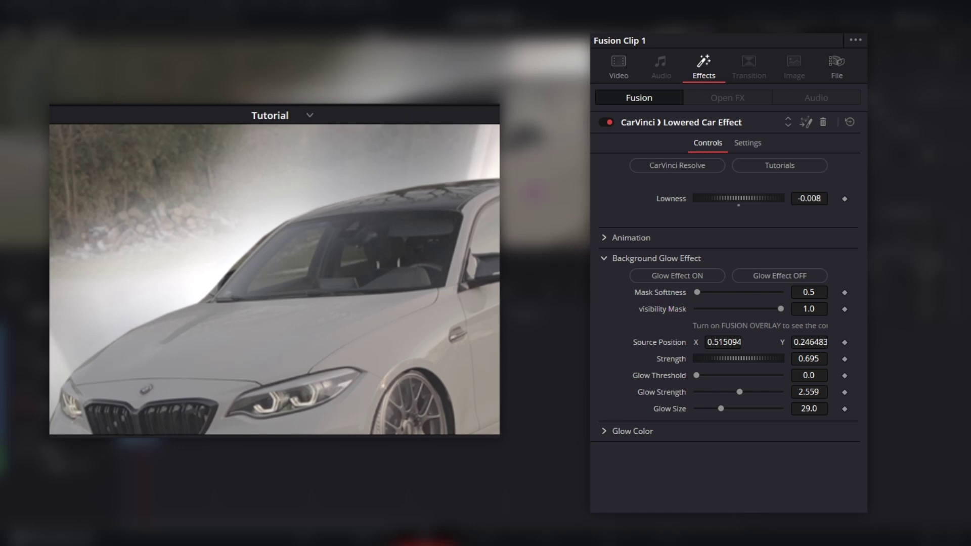
{"action": "left_click_drag", "start_coordinate": [700, 295], "coordinate": [714, 305]}
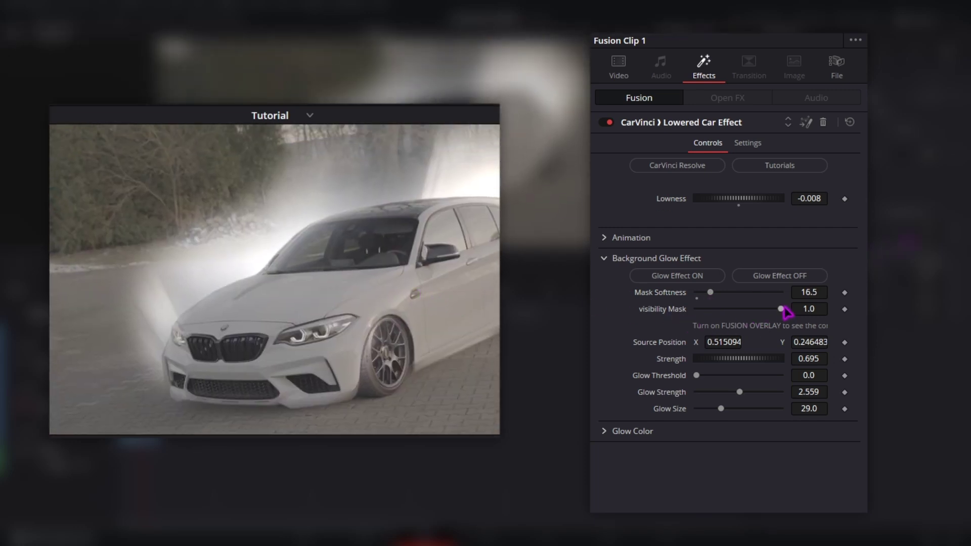
{"action": "left_click_drag", "start_coordinate": [780, 310], "coordinate": [617, 310]}
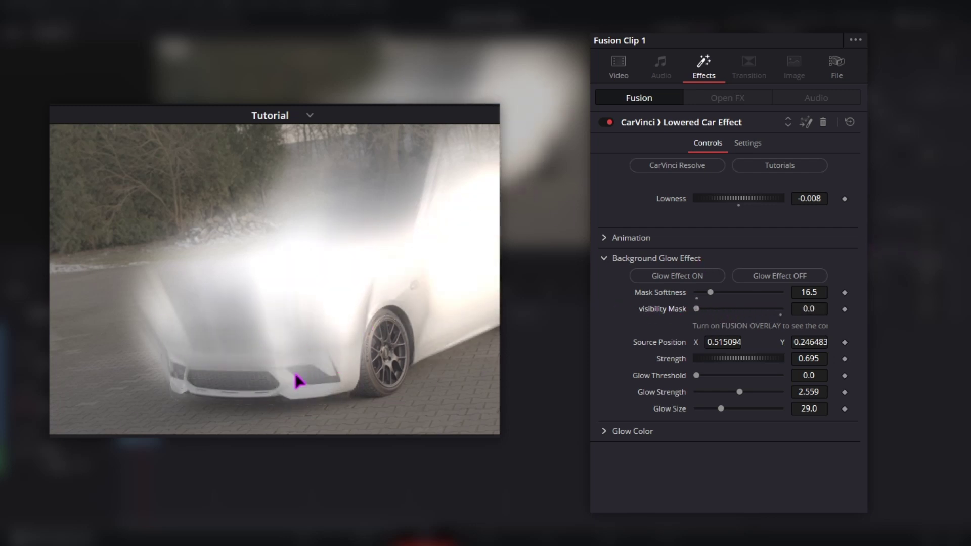
{"action": "left_click_drag", "start_coordinate": [718, 309], "coordinate": [780, 309]}
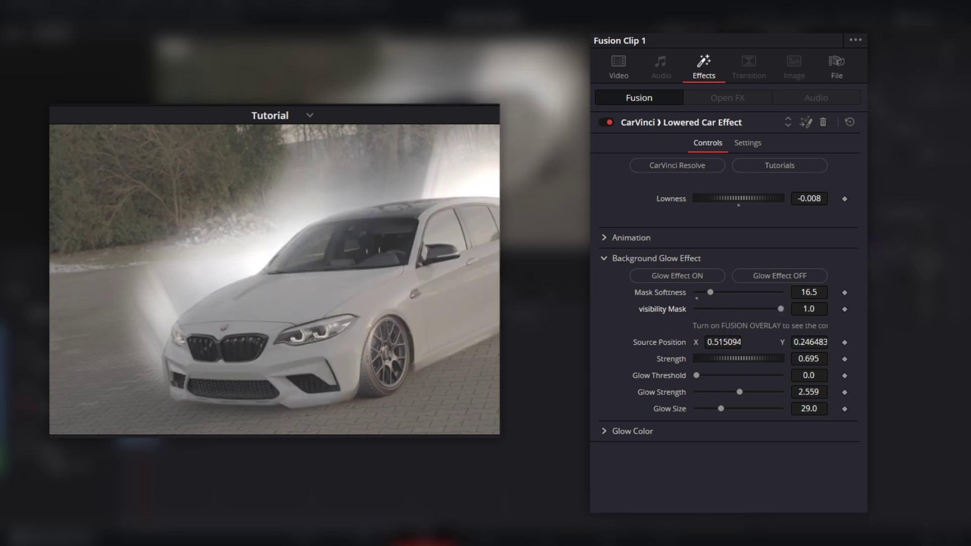
Set the glow's Source Position to X 0.724094, Y 0.212484, and try a Strength of 1.246 before returning it to 0.695.
{"action": "left_click_drag", "start_coordinate": [712, 342], "coordinate": [730, 342]}
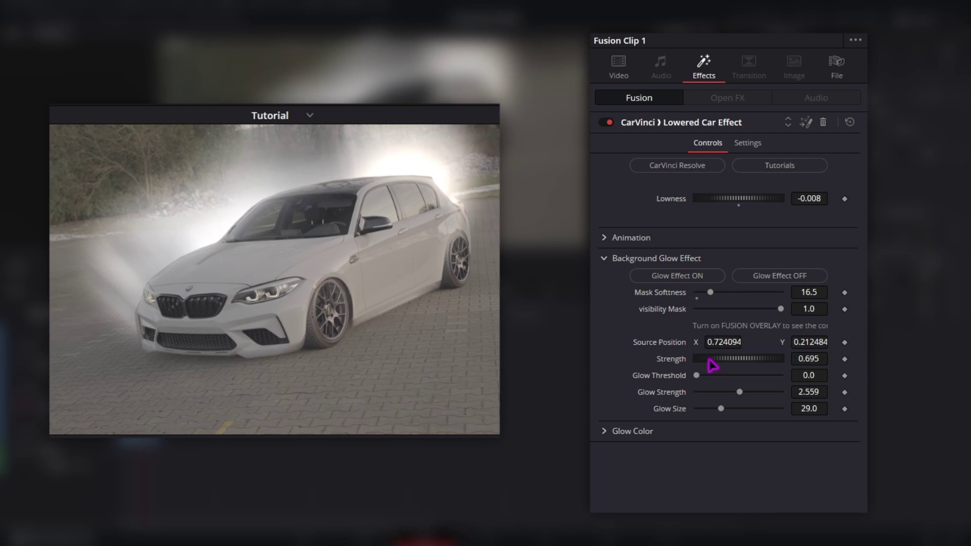
{"action": "left_click_drag", "start_coordinate": [713, 369], "coordinate": [728, 368]}
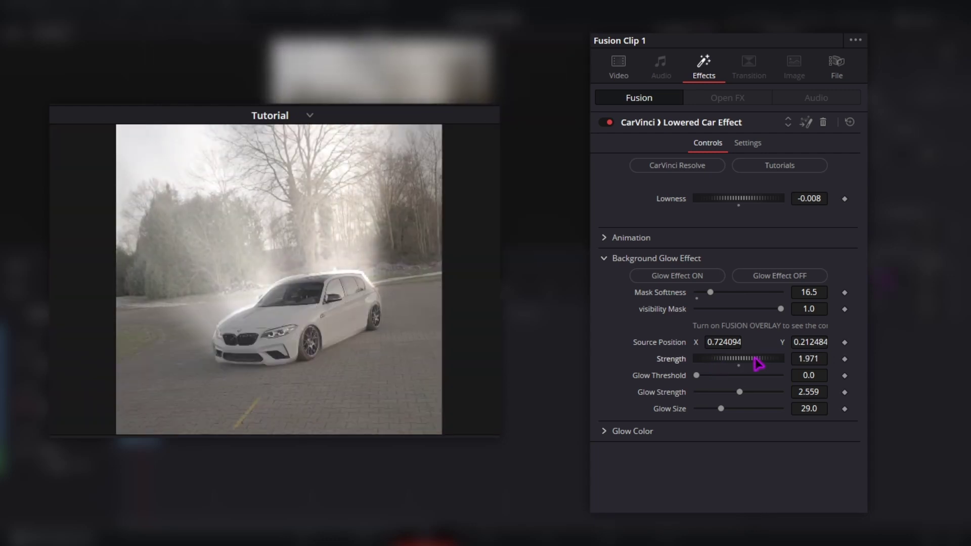
{"action": "left_click_drag", "start_coordinate": [730, 362], "coordinate": [728, 367]}
Set Glow Strength to 1.102, Glow Size to 4.7 and Glow Threshold to 0.0, and tint the glow light blue.
{"action": "left_click_drag", "start_coordinate": [711, 367], "coordinate": [706, 410]}
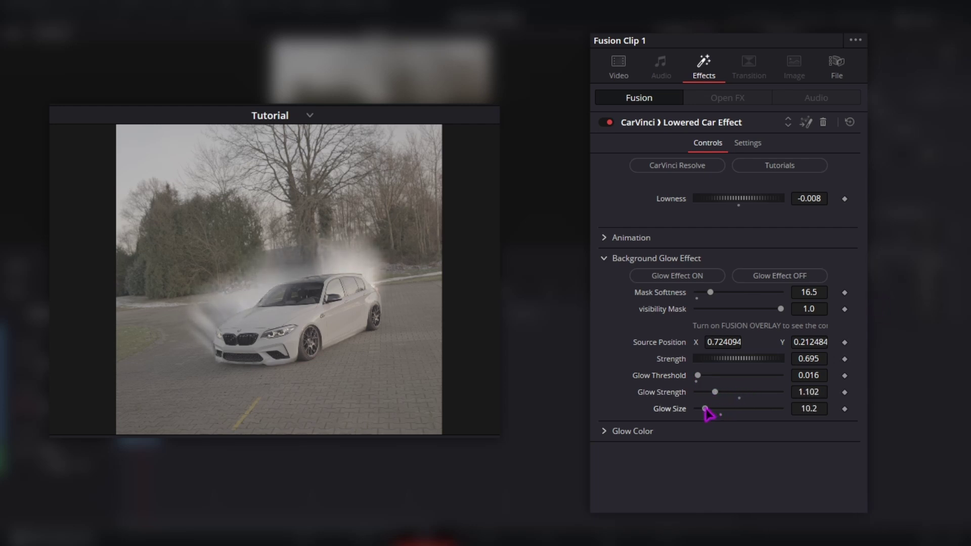
{"action": "left_click_drag", "start_coordinate": [697, 378], "coordinate": [693, 377]}
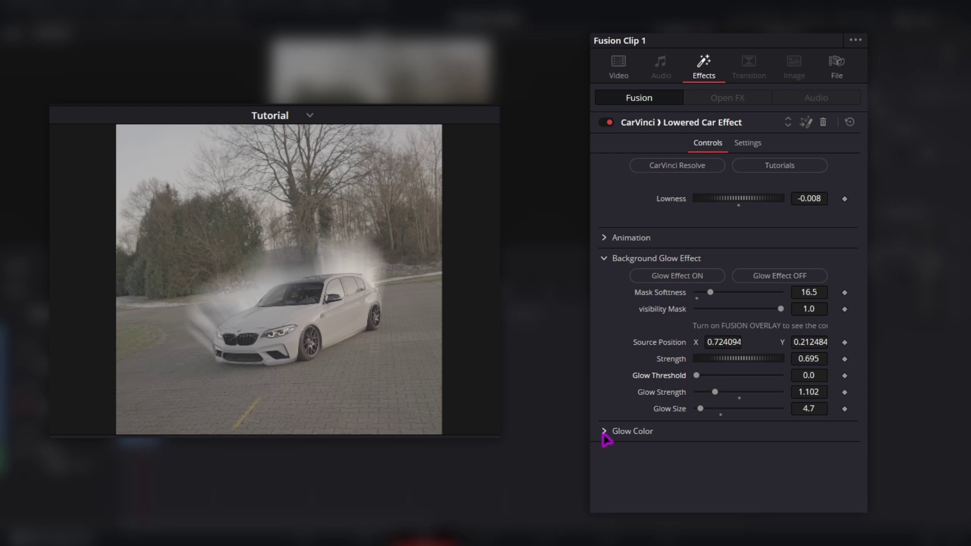
{"action": "left_click", "coordinate": [604, 432]}
{"action": "left_click_drag", "start_coordinate": [738, 450], "coordinate": [757, 484]}
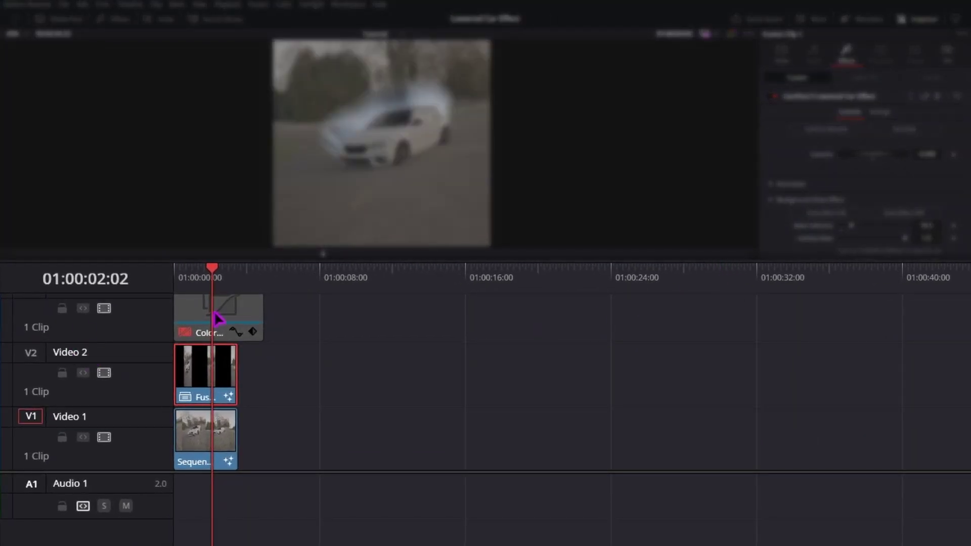
Enable the color grade clip on the track above Video 2 and play the timeline from the start.
{"action": "left_click", "coordinate": [217, 319]}
{"action": "key", "text": "d"}
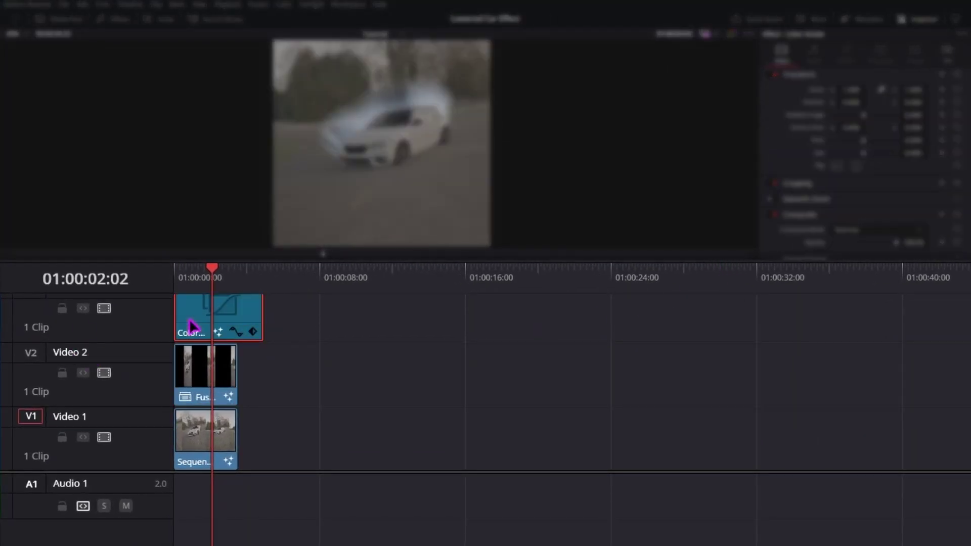
{"action": "left_click_drag", "start_coordinate": [207, 277], "coordinate": [144, 279]}
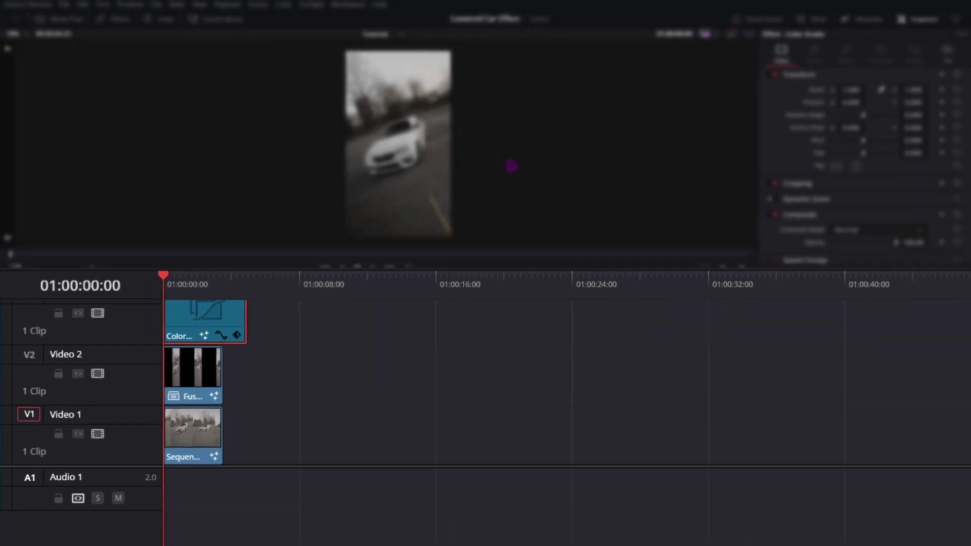
{"action": "key", "text": "space"}
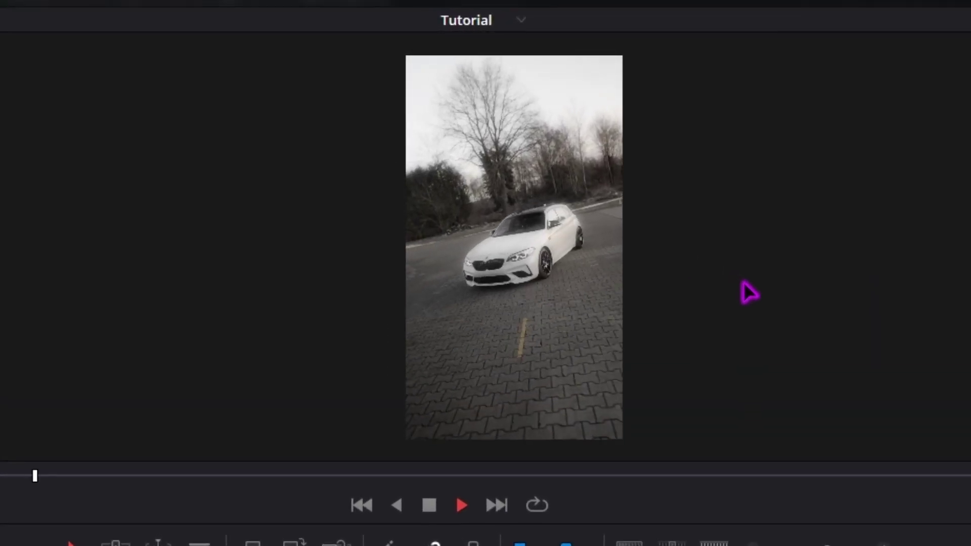